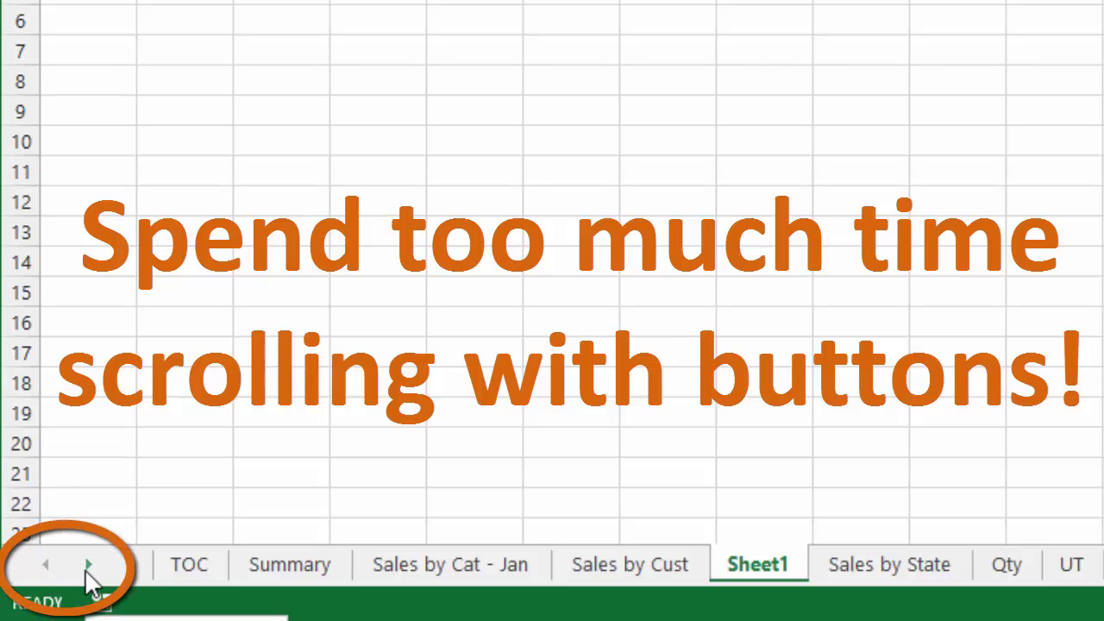
- Scroll the sheet tabs forward past the monthly Cust Rev sheets, then back a few
left_click(90, 565)
left_click(90, 566)
left_click(90, 565)
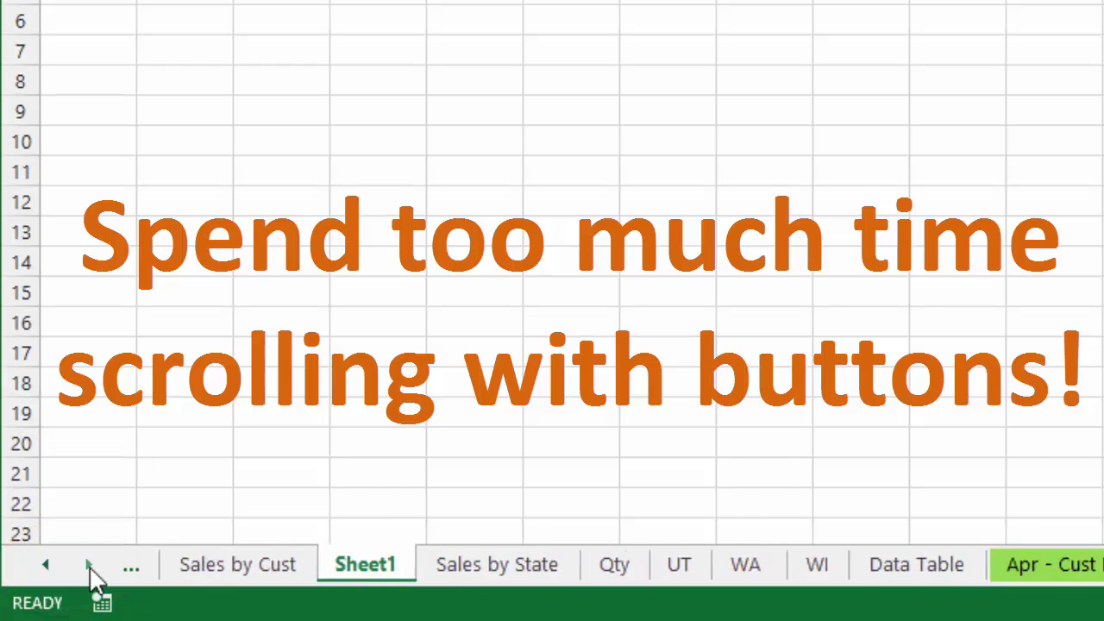
left_click(89, 565)
left_click(90, 566)
left_click(90, 565)
left_click(90, 565)
left_click(90, 566)
left_click(90, 566)
left_click(90, 566)
left_click(90, 565)
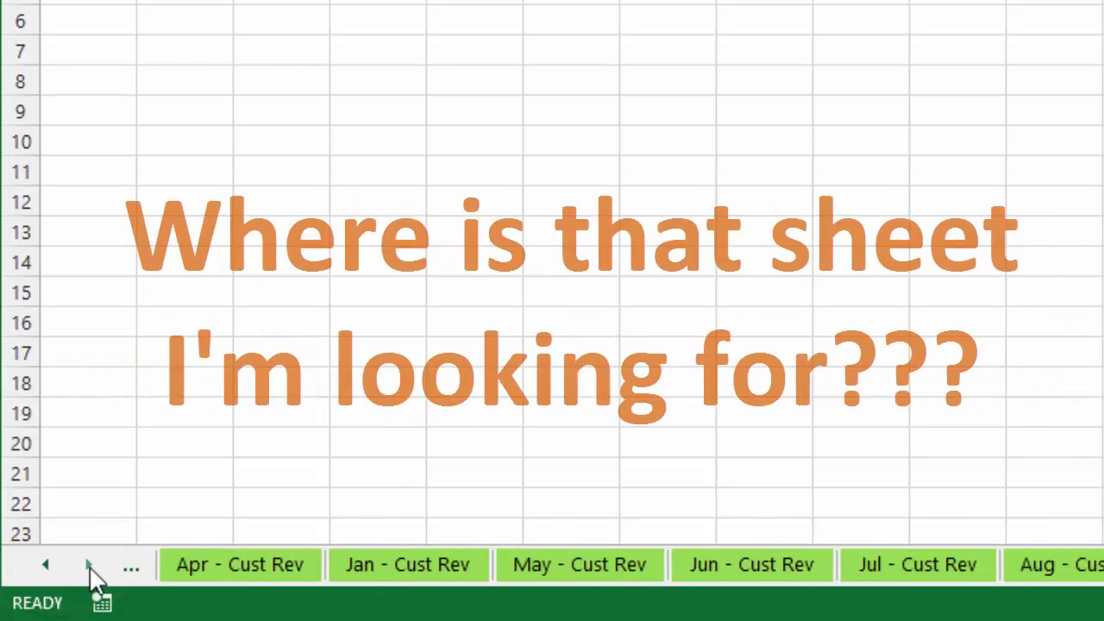
left_click(89, 565)
left_click(89, 566)
left_click(89, 566)
left_click(90, 565)
left_click(90, 566)
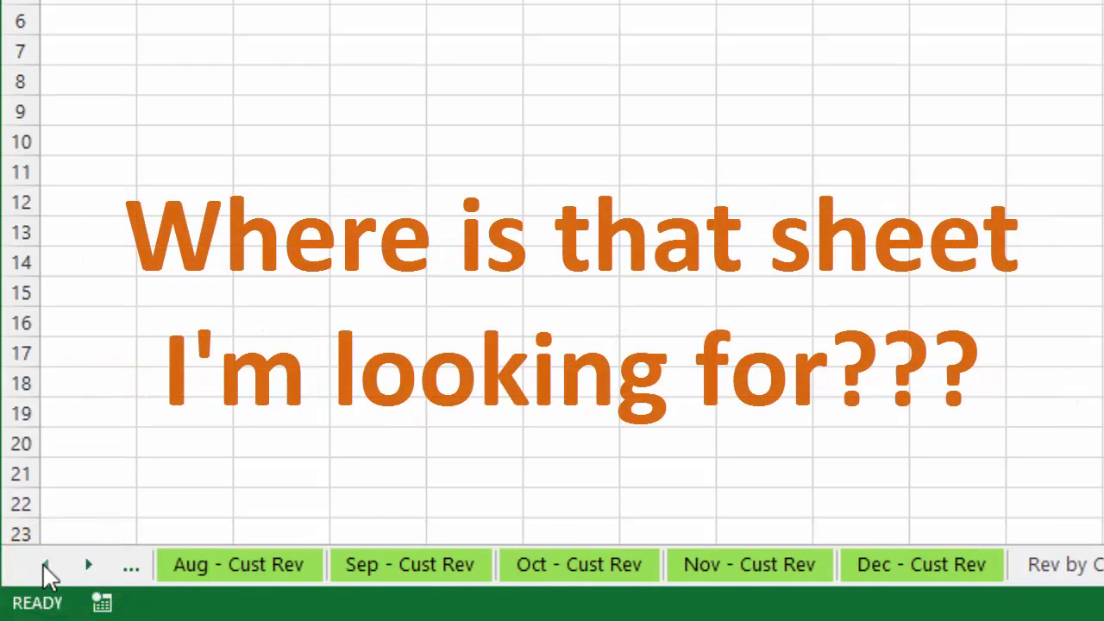
left_click(46, 566)
left_click(45, 565)
left_click(45, 566)
left_click(46, 566)
left_click(45, 566)
left_click(46, 565)
left_click(46, 566)
left_click(45, 566)
- Scroll the tabs ahead to Qty by Product (2) and the pivot sheets
left_click(88, 566)
left_click(88, 566)
left_click(88, 566)
left_click(88, 566)
left_click(88, 566)
left_click(88, 566)
left_click(88, 566)
left_click(88, 566)
left_click(88, 566)
left_click(88, 566)
left_click(88, 566)
left_click(88, 566)
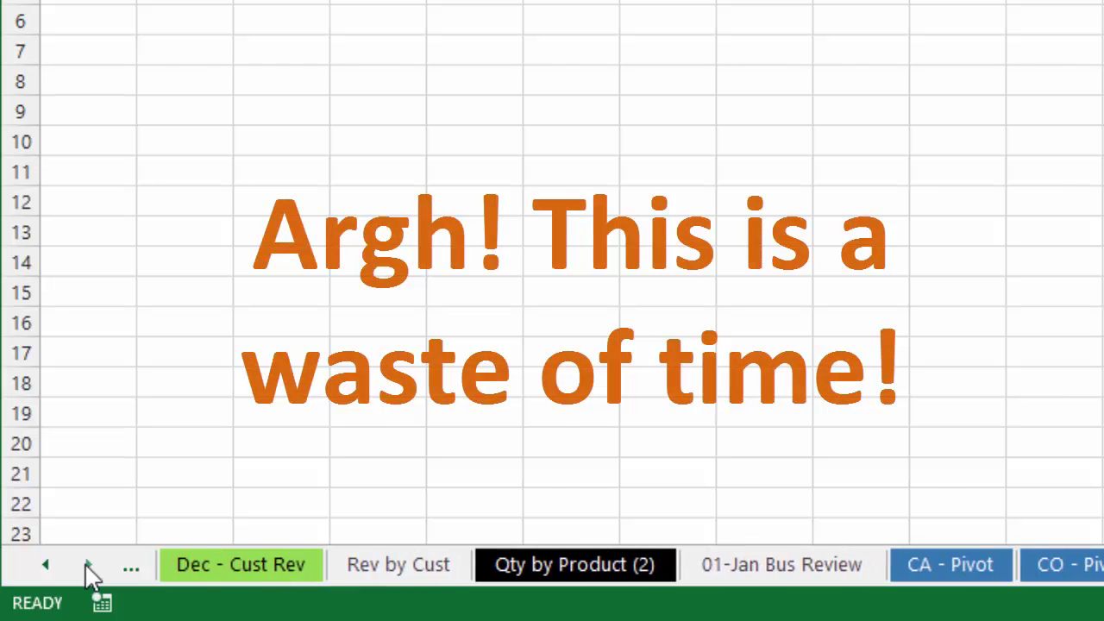
left_click(88, 565)
left_click(88, 566)
left_click(45, 565)
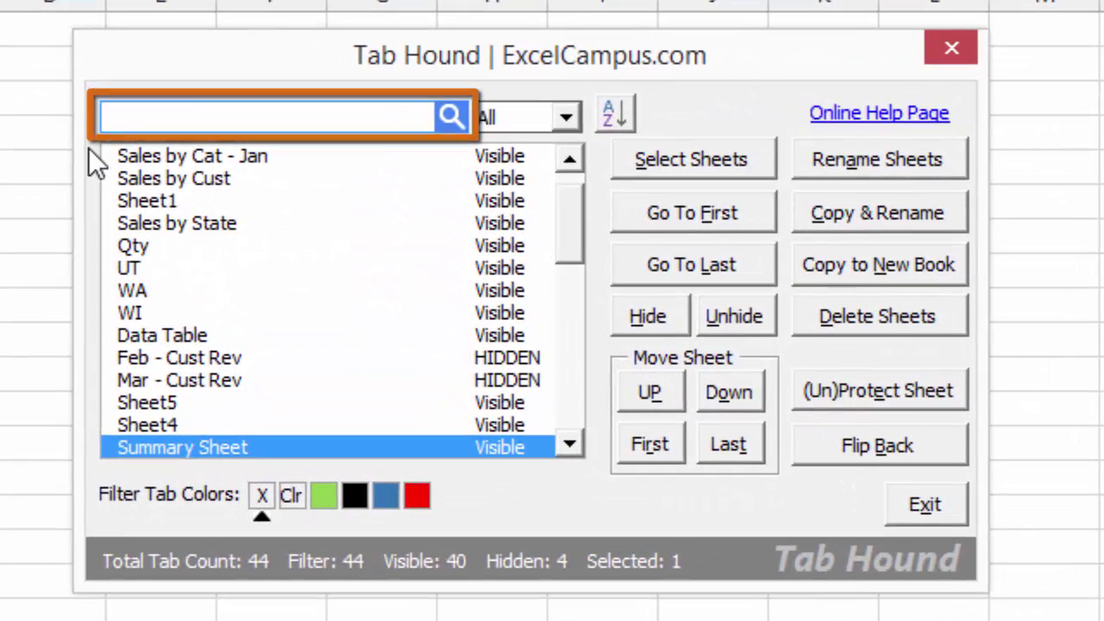
- Filter the Tab Hound list by 'sheet' and jump to Sheet1
type("shee")
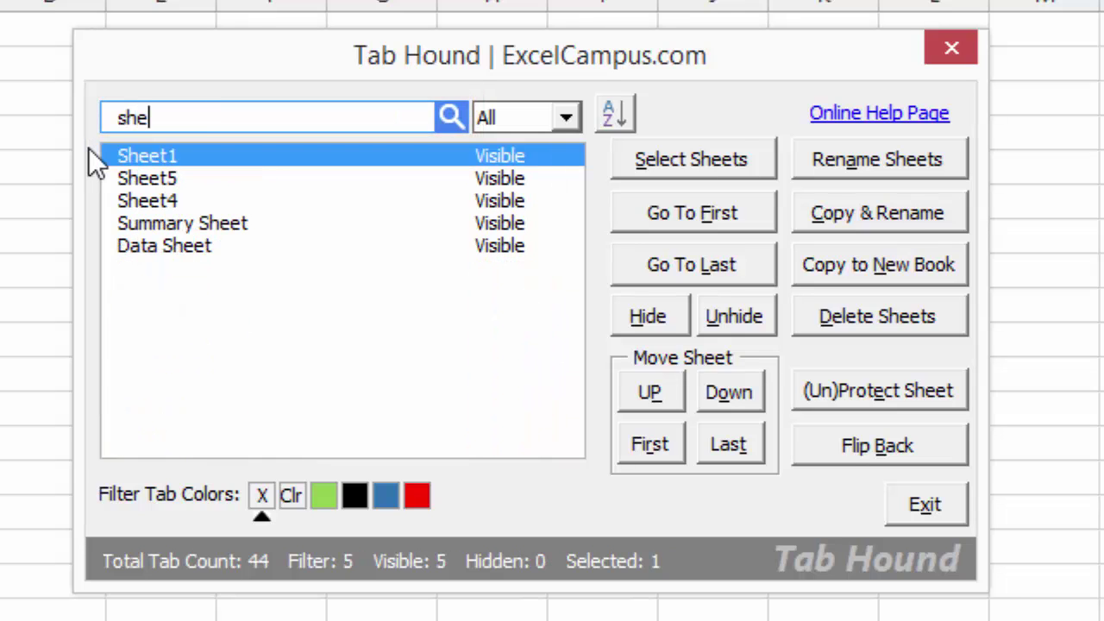
type("t")
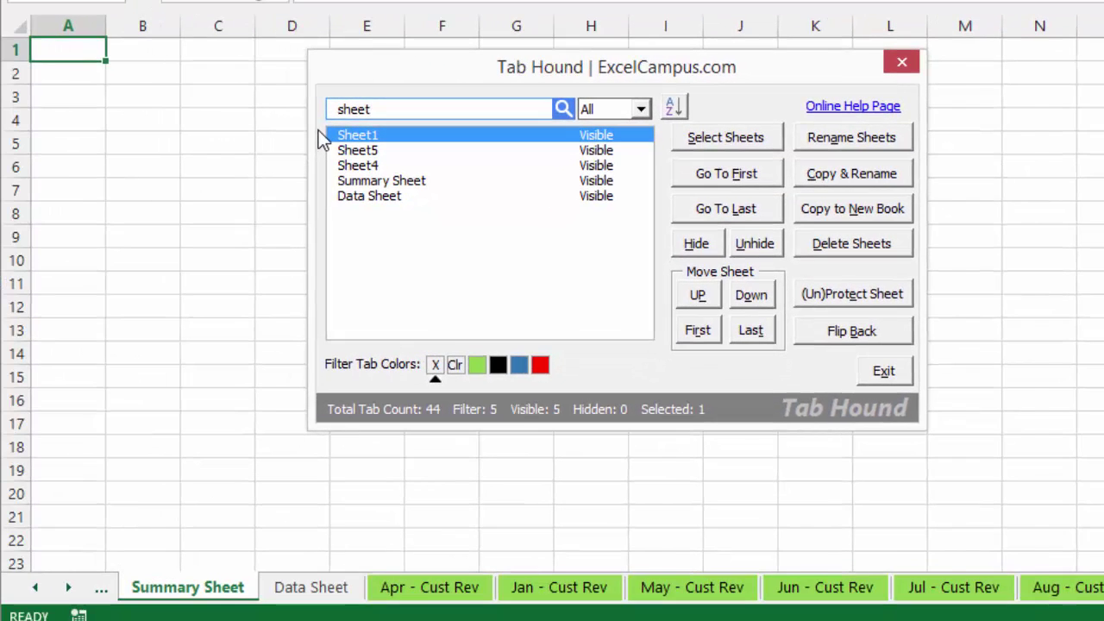
key("Return")
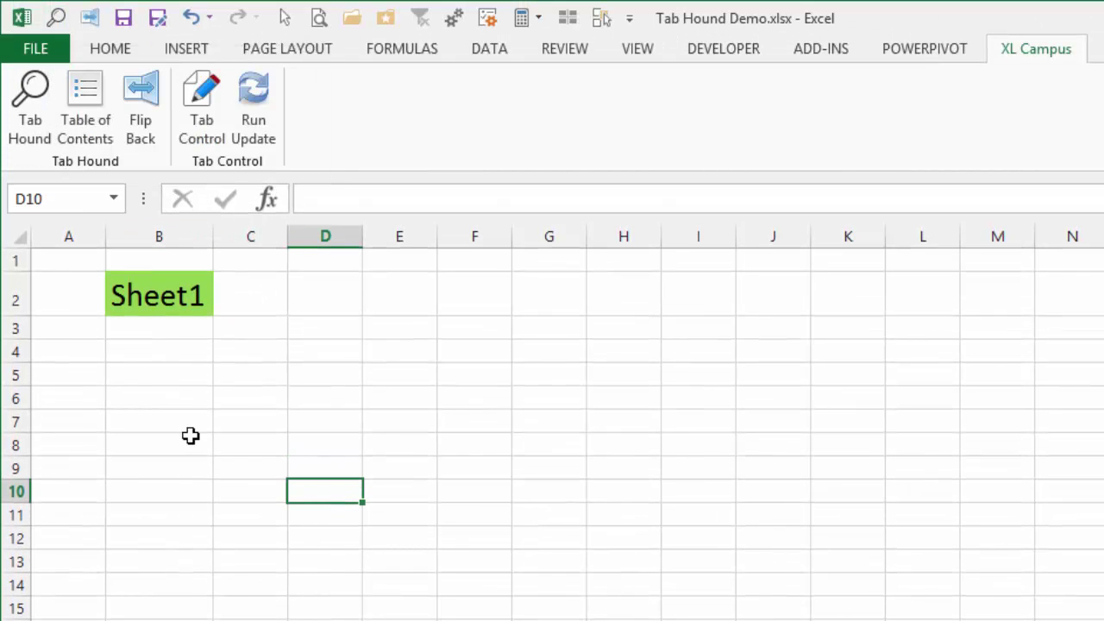
- Open Tab Hound with Ctrl+Shift+F, filter by 'pi' and go to NV - Pivot
key("ctrl+shift+f")
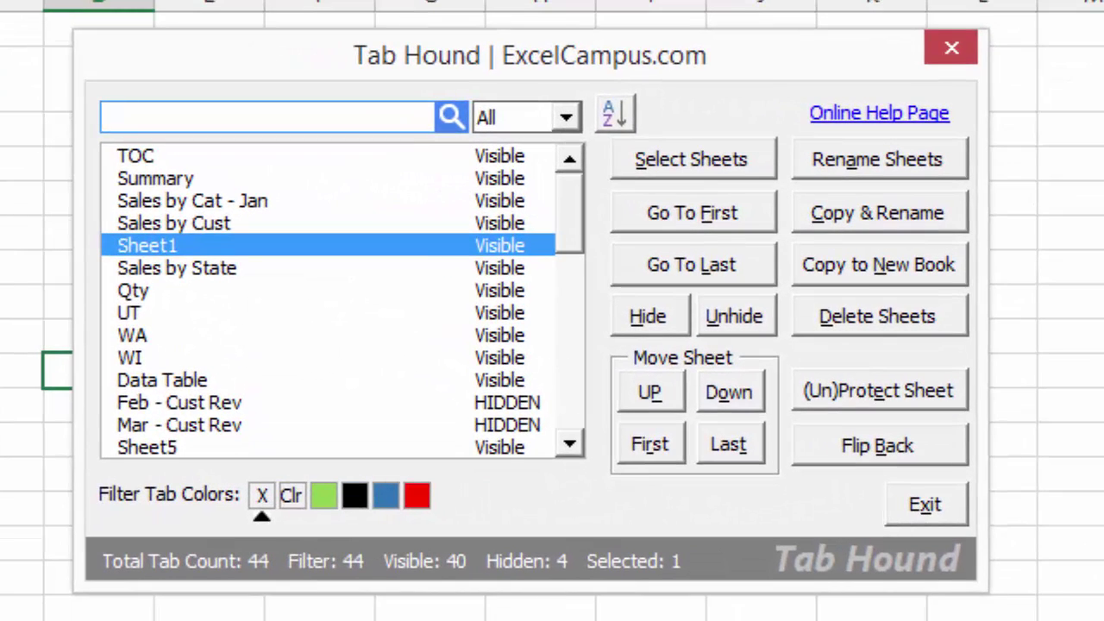
type("pivot")
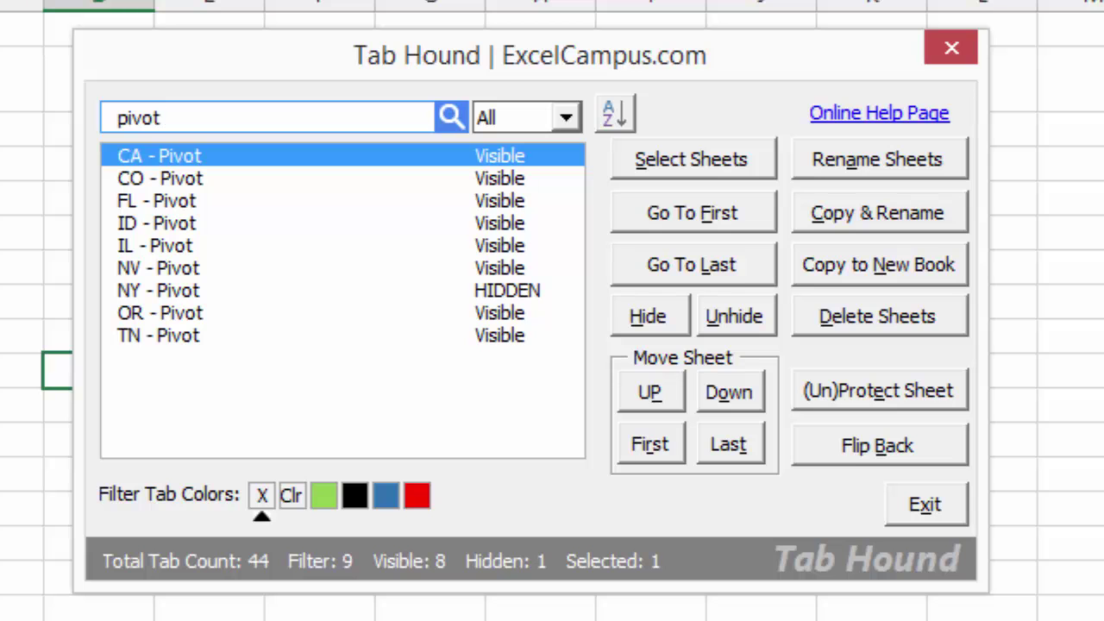
key("Down")
key("Down")
key("Down")
key("Down")
key("Down")
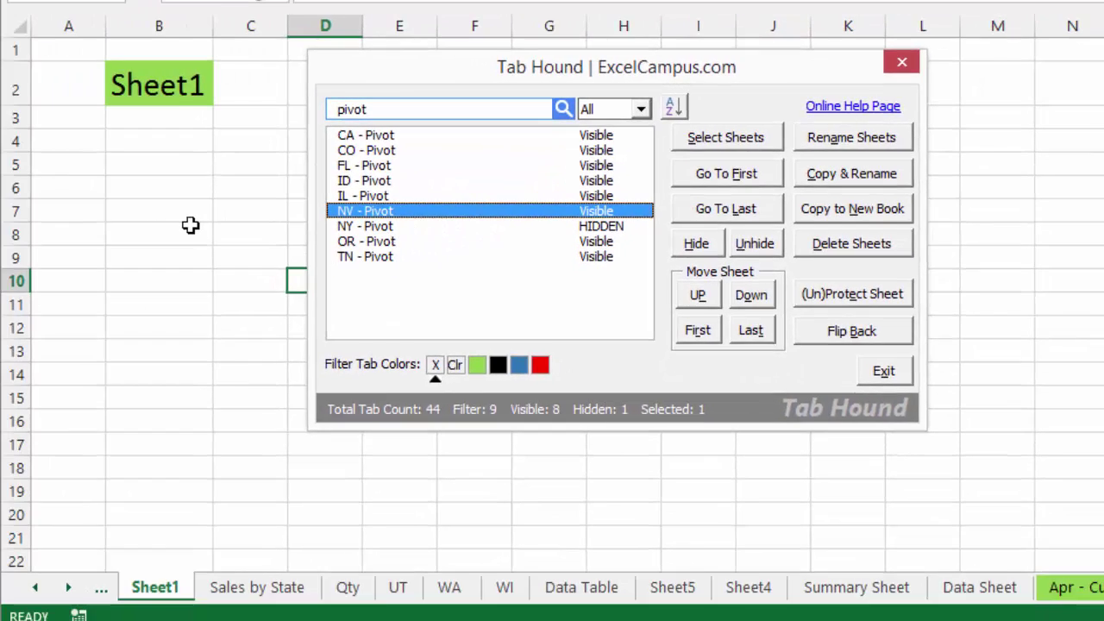
key("Return")
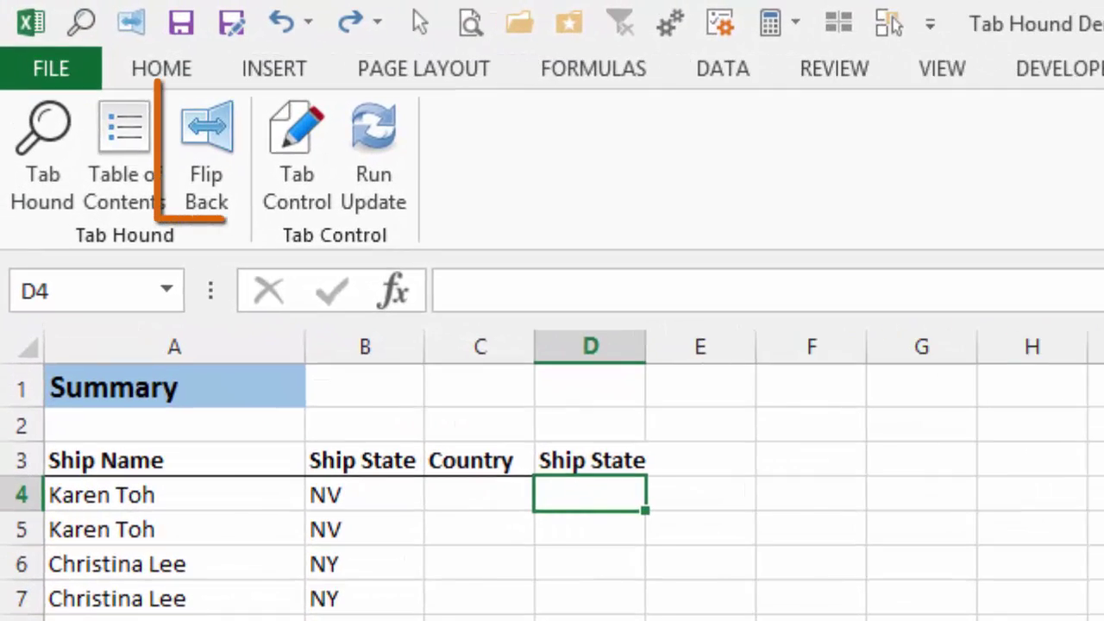
- Flip between Summary and Data Table, then copy Ship State E4:E19 into Summary D4
key("ctrl+shift+b")
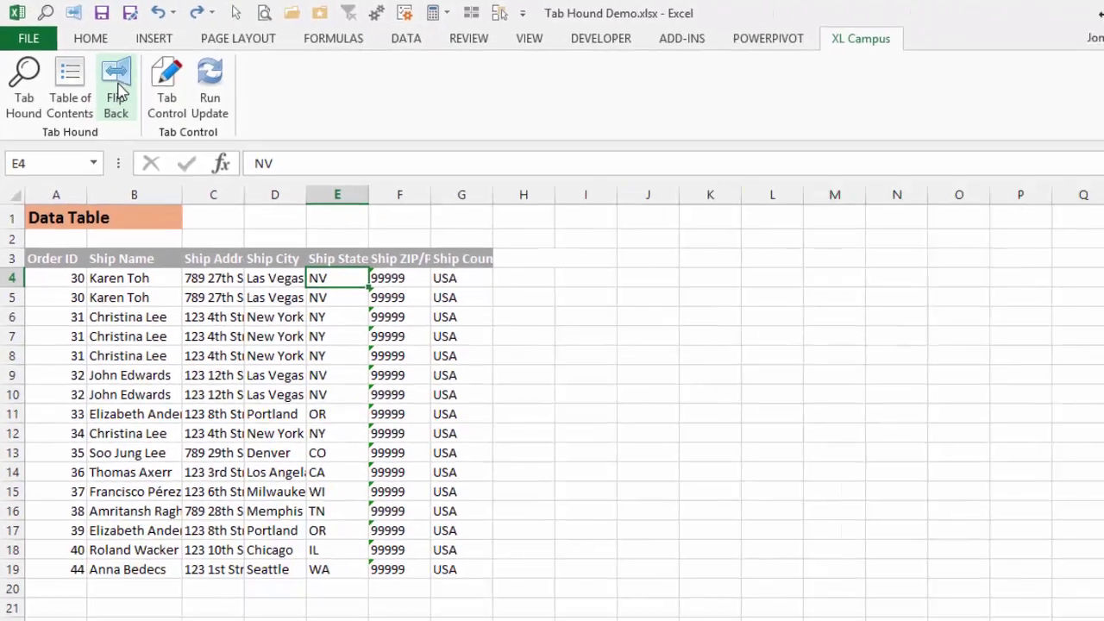
left_click(118, 89)
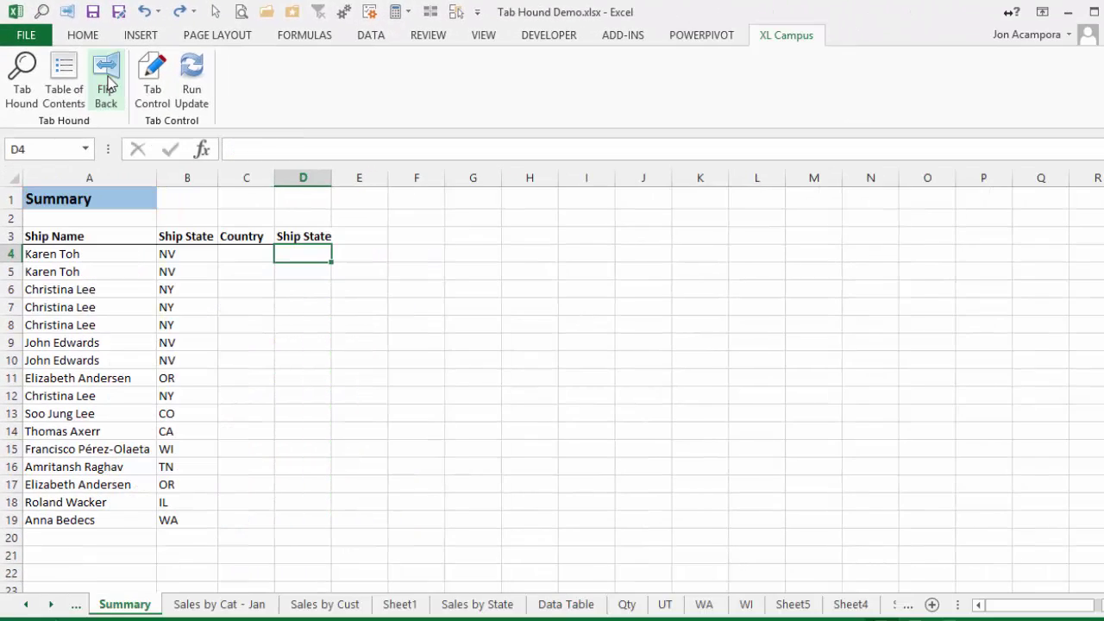
left_click(108, 84)
left_click_drag(291, 250, 324, 520)
key("ctrl+c")
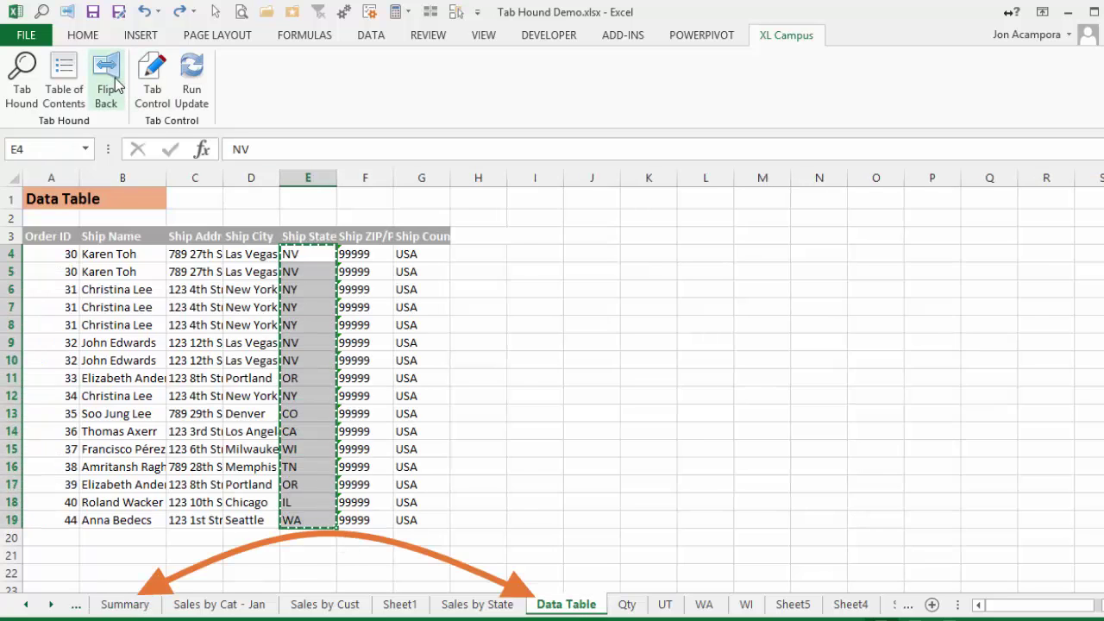
left_click(109, 84)
key("ctrl+v")
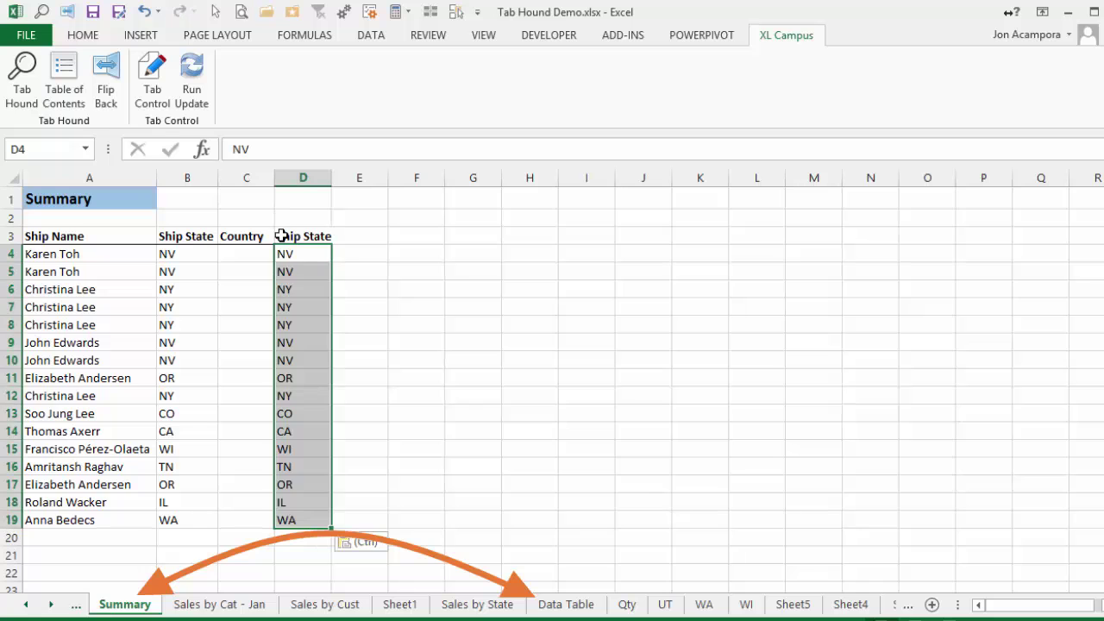
- Copy the Ship Country values (USA) from Data Table G4:G19 into Summary C4
left_click(107, 90)
left_click_drag(412, 256, 434, 520)
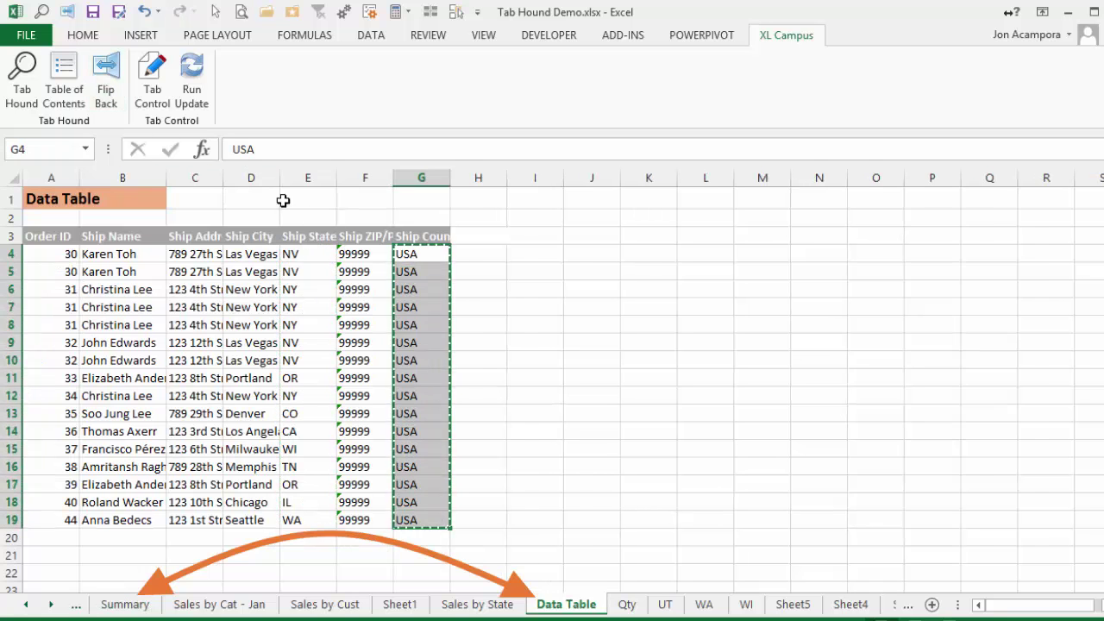
left_click(108, 86)
left_click(253, 256)
key("ctrl+v")
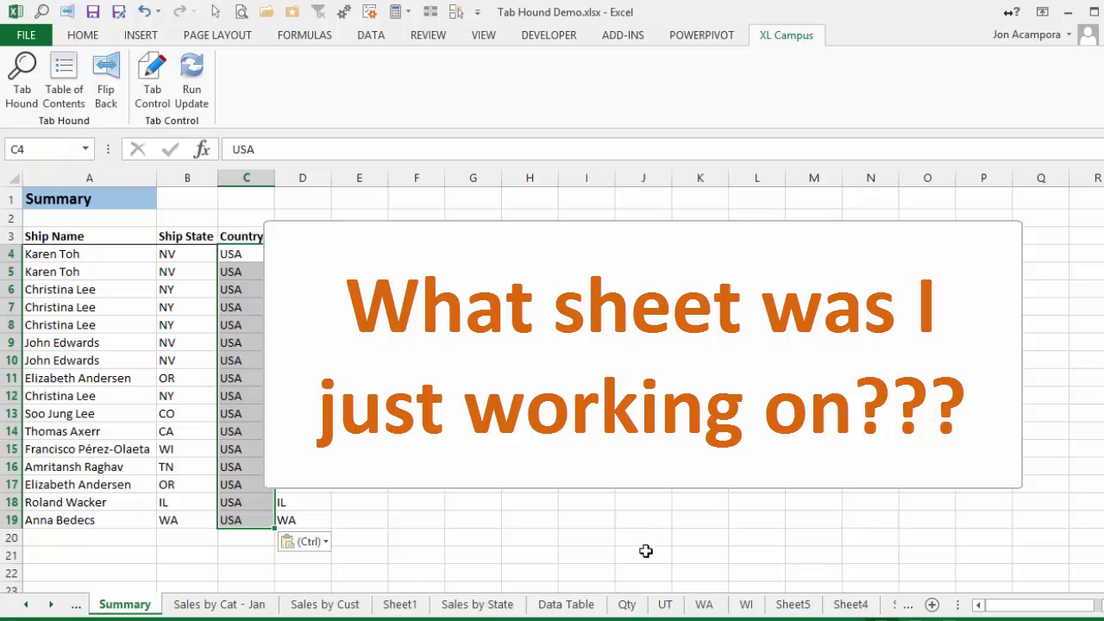
- Open the UT sheet, then toggle between UT and Summary with Flip Back (Ctrl+Shift+B)
left_click(665, 604)
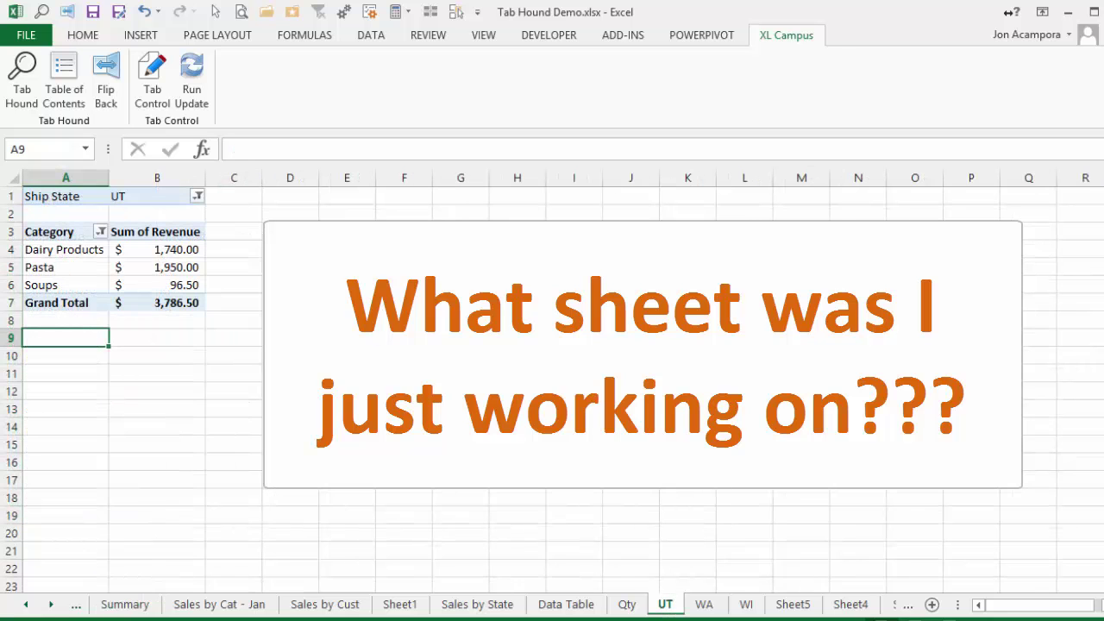
left_click(104, 93)
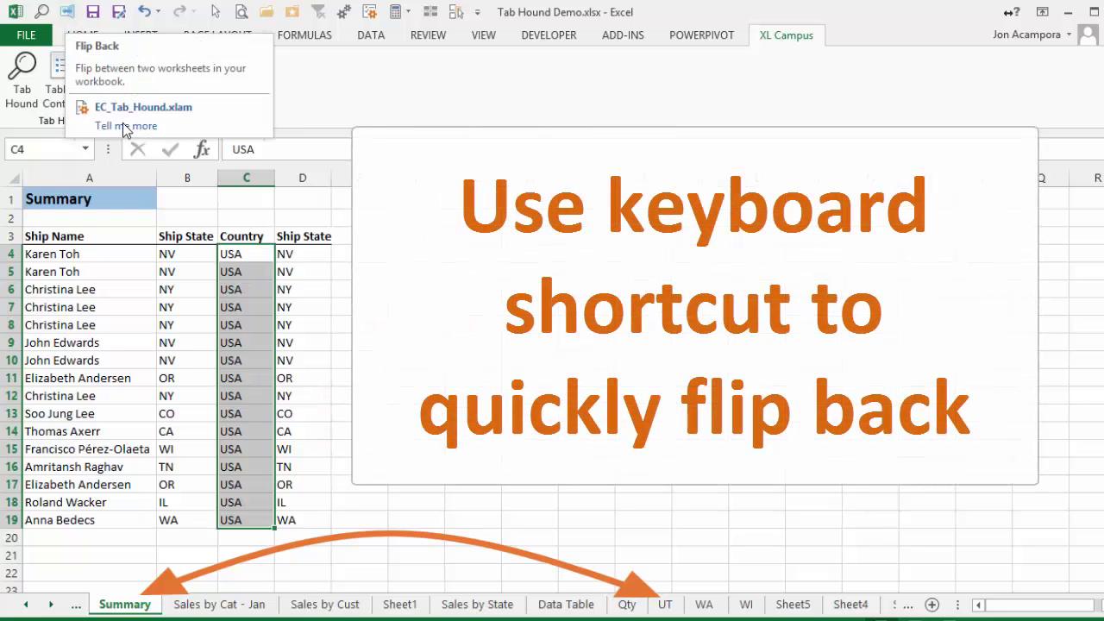
key("ctrl+shift+b")
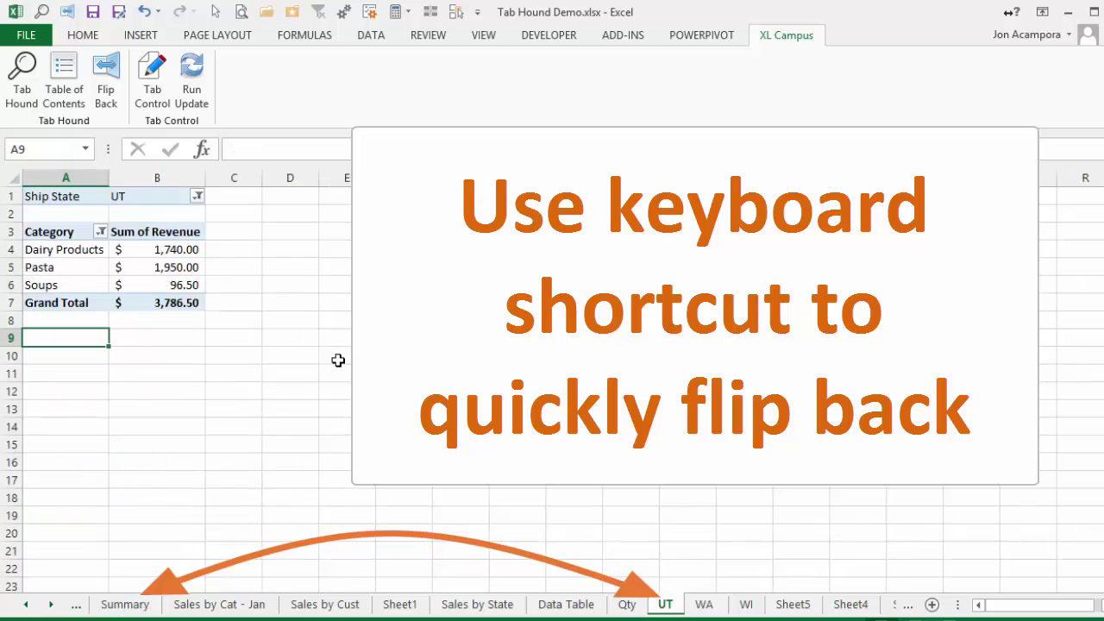
key("ctrl+shift+b")
key("ctrl+shift+b")
key("ctrl+shift+b")
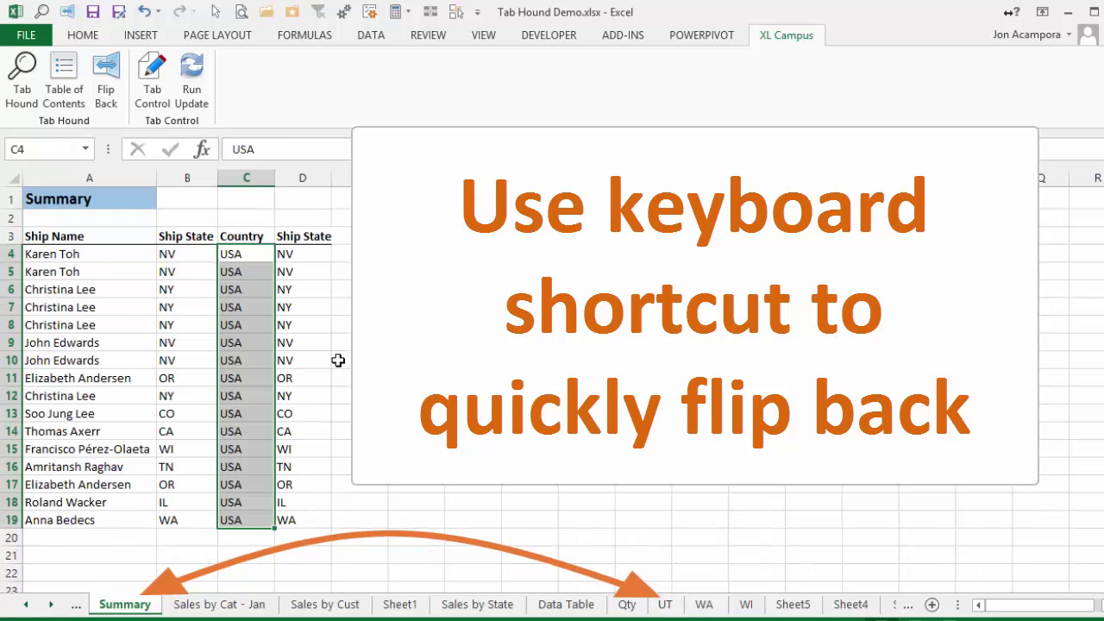
key("ctrl+shift+b")
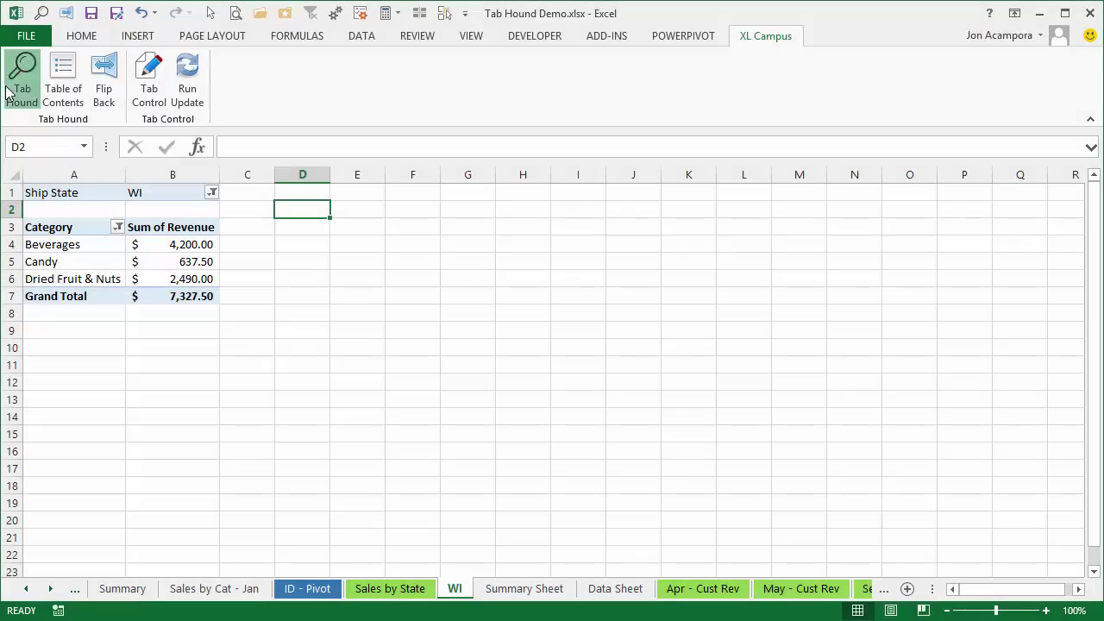
- Unhide the Sales by Cust sheet through the sheet-tab Unhide dialog
left_click(21, 80)
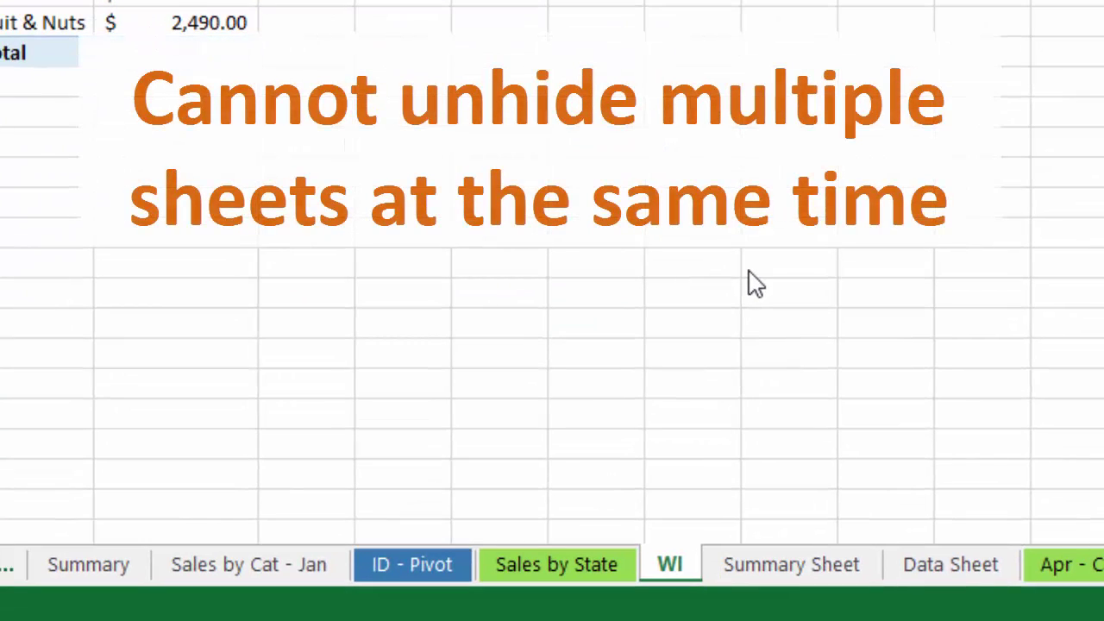
right_click(677, 576)
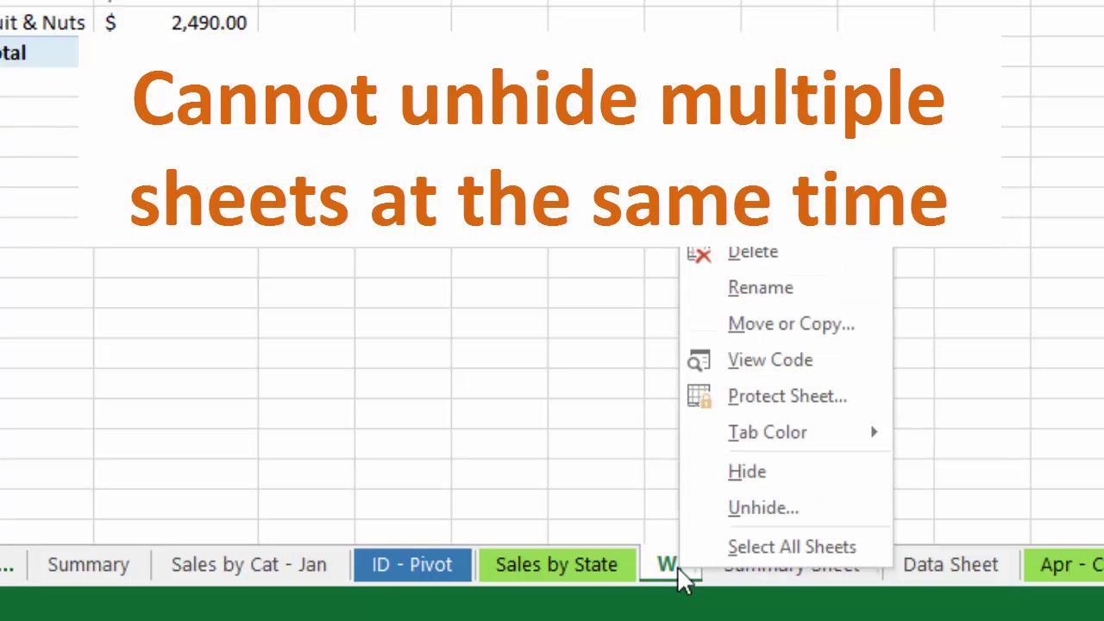
left_click(755, 511)
left_click(619, 427)
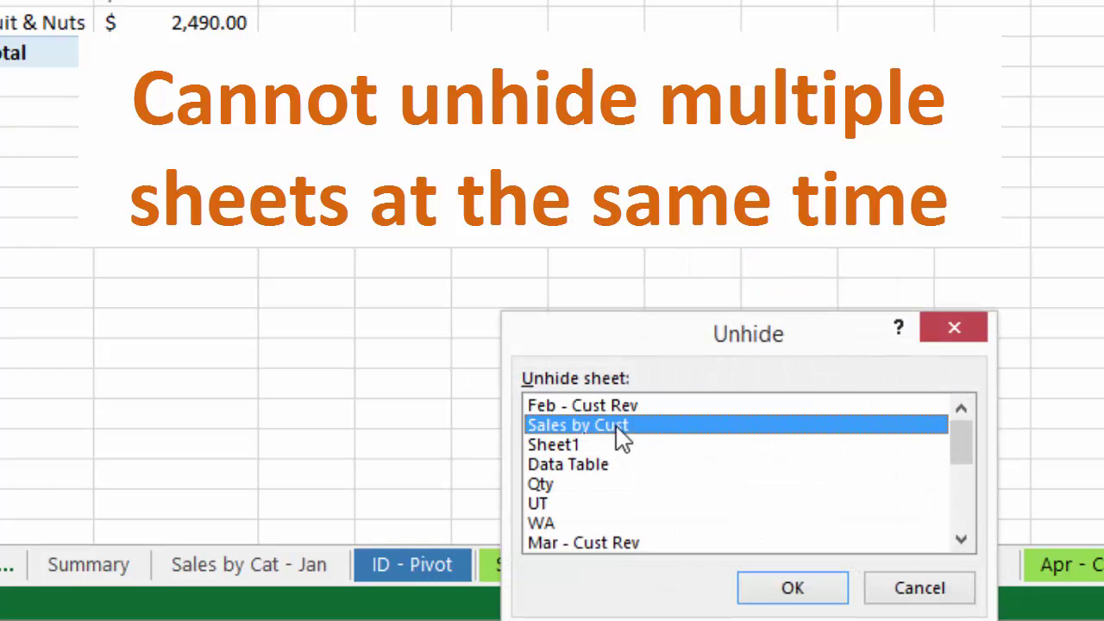
left_click(791, 588)
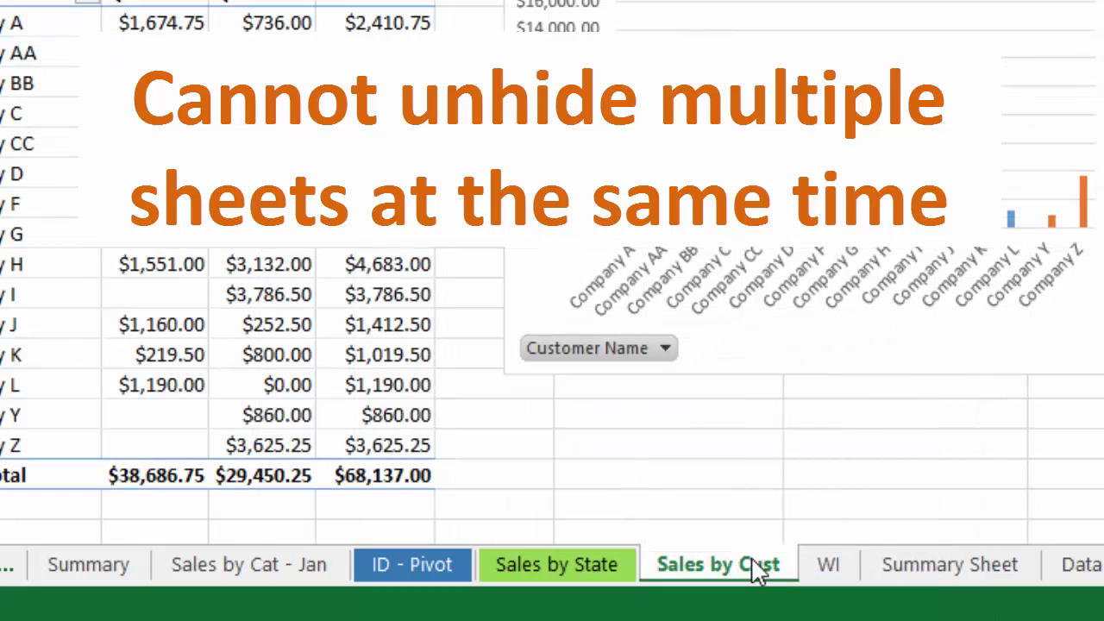
- Unhide Sheet1 the same way through the Unhide dialog
right_click(758, 571)
left_click(779, 499)
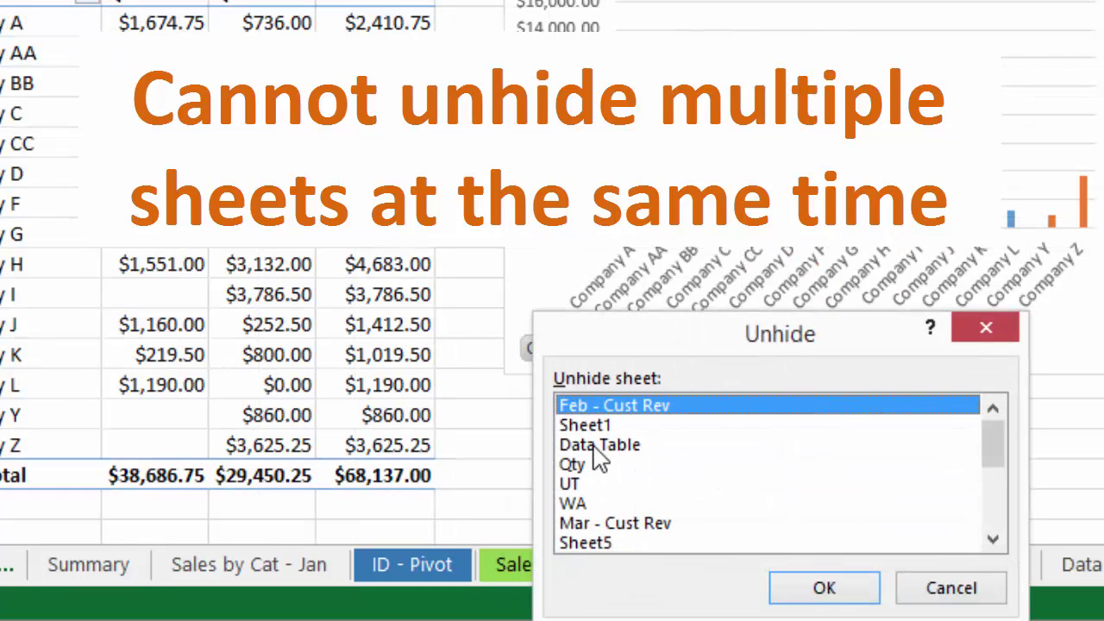
left_click(602, 431)
left_click(825, 588)
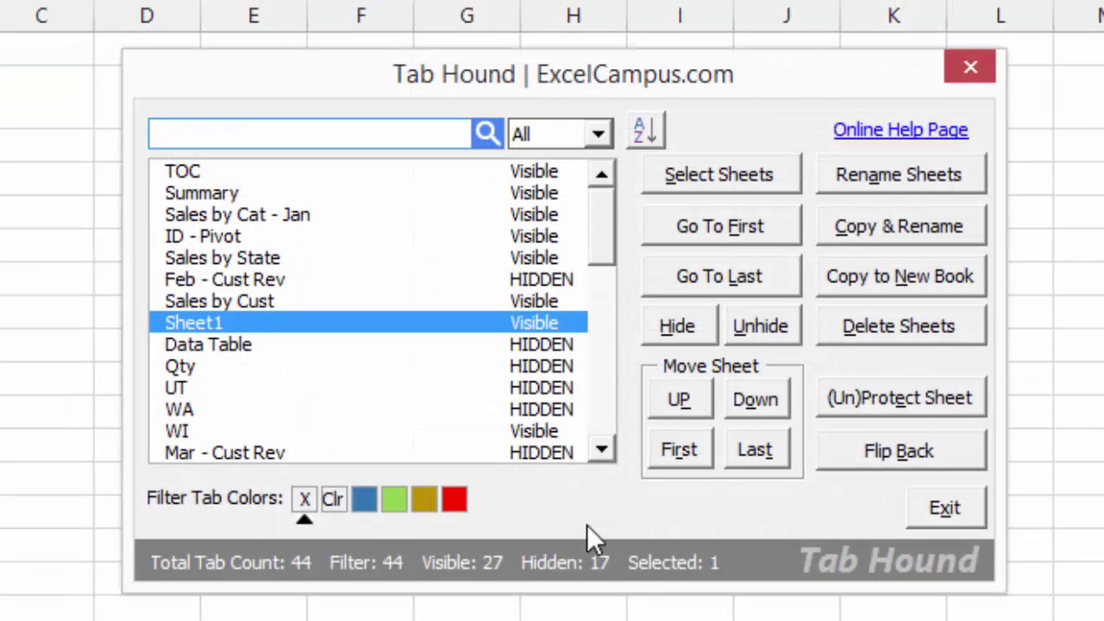
- Select Data Table, Qty and UT in Tab Hound and unhide all three at once
left_click_drag(526, 349, 535, 401)
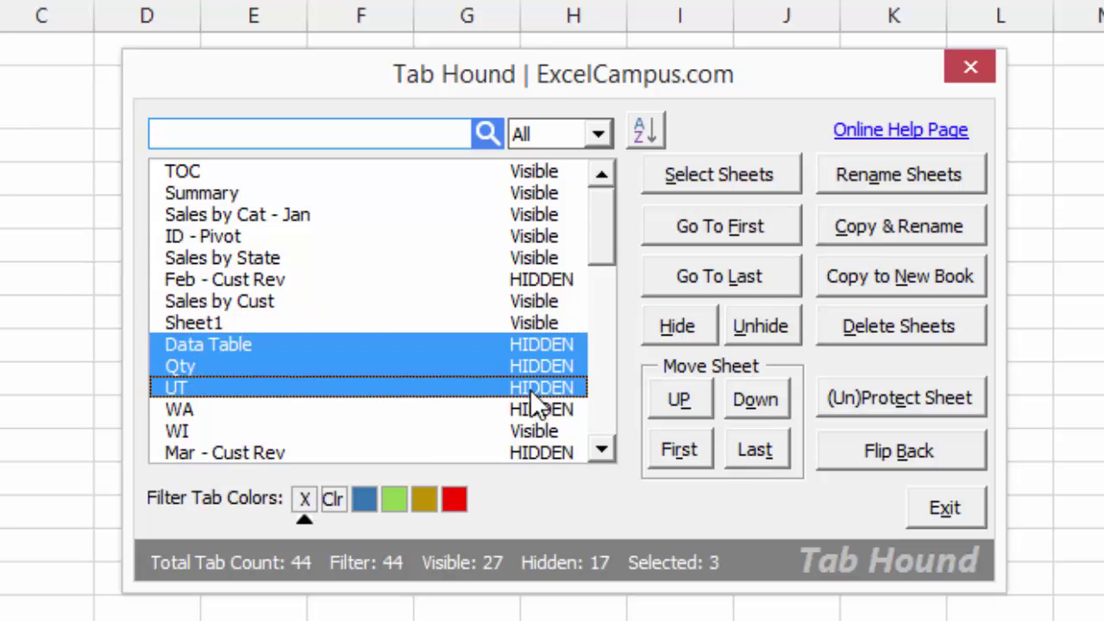
left_click(748, 326)
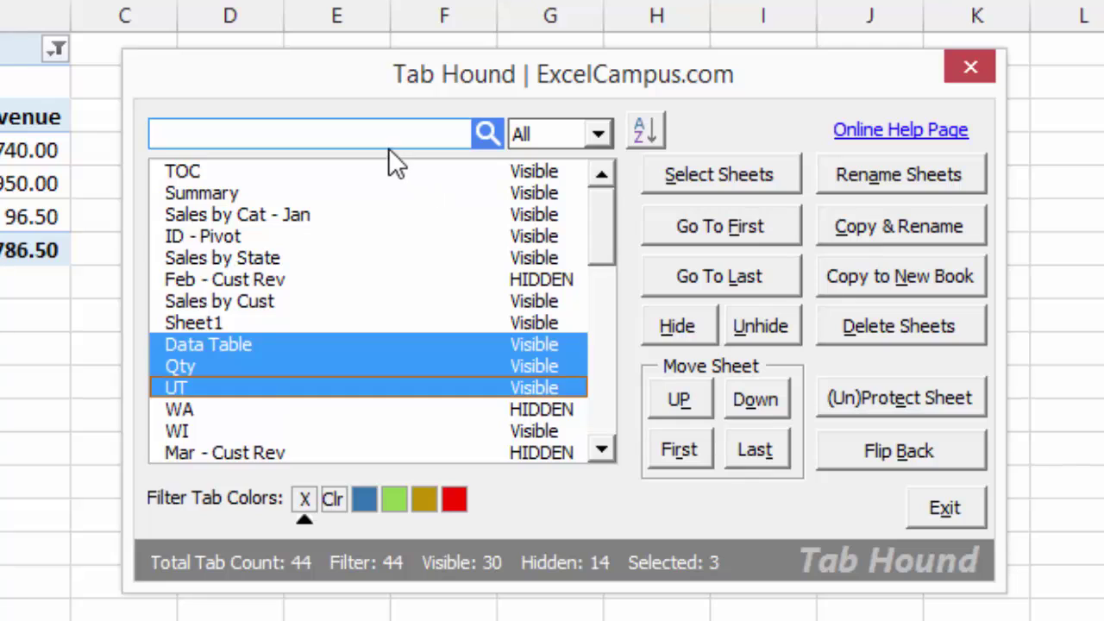
left_click(362, 135)
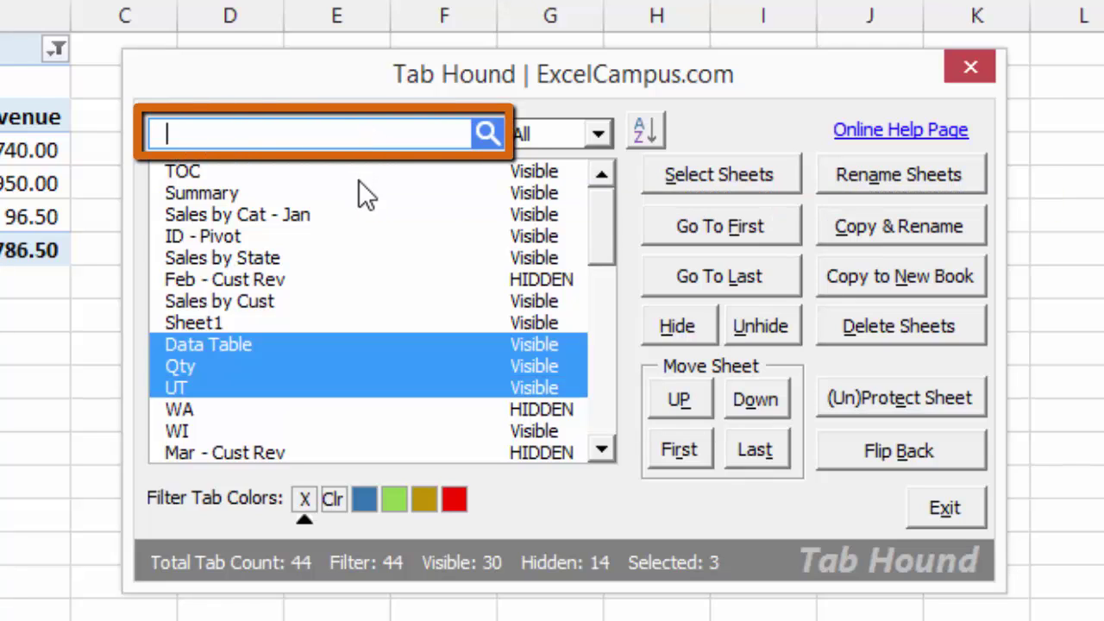
type("piv")
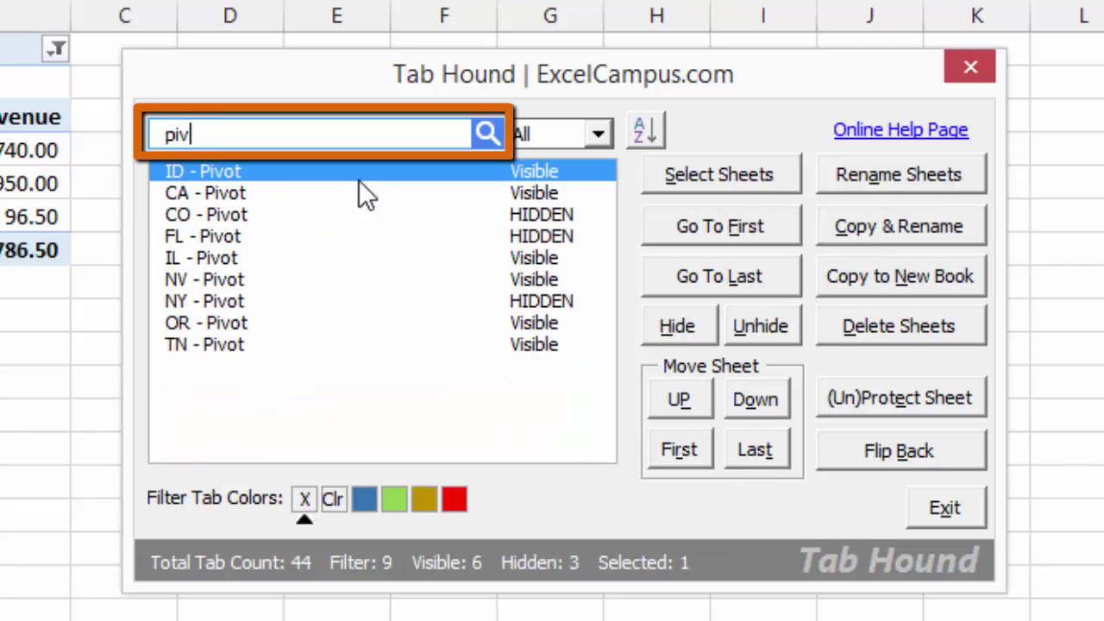
type("ot")
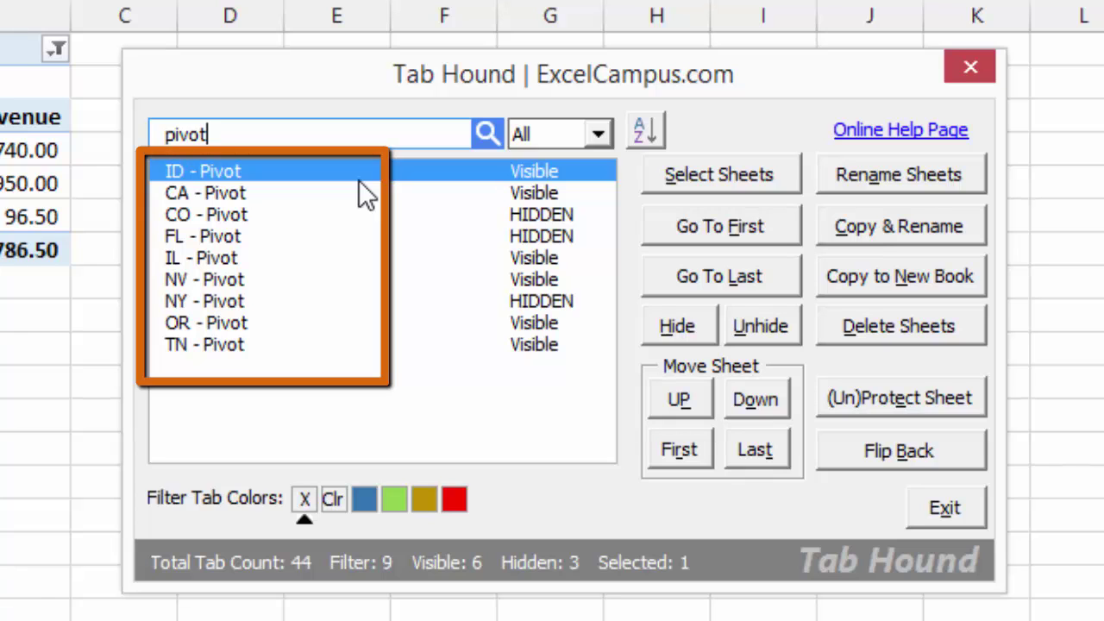
key("BackSpace")
key("BackSpace")
key("BackSpace")
key("BackSpace")
key("BackSpace")
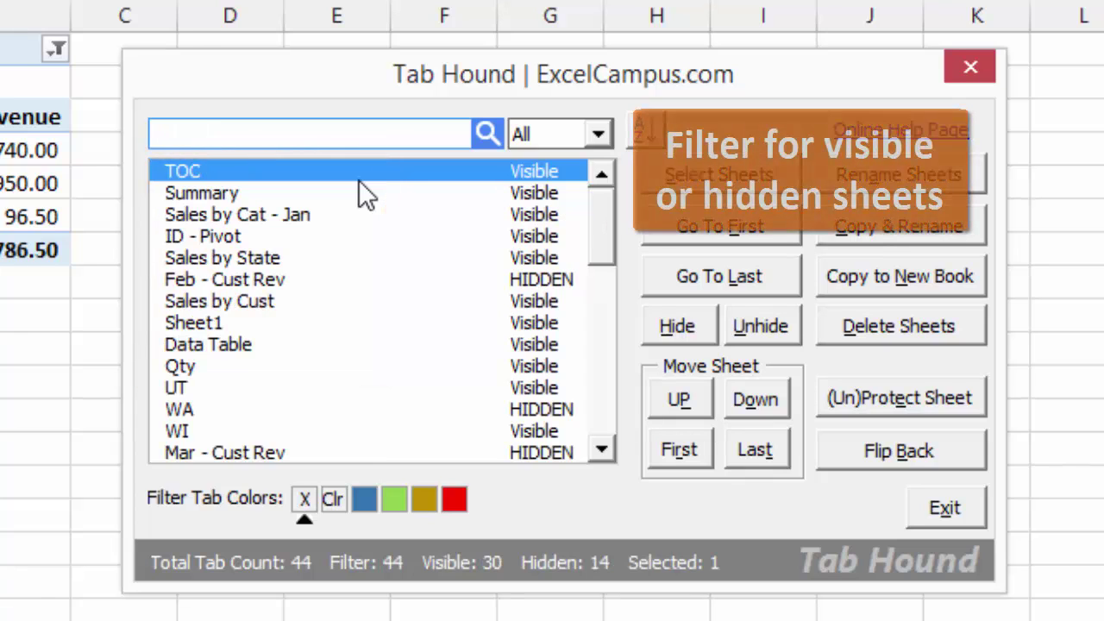
left_click(598, 134)
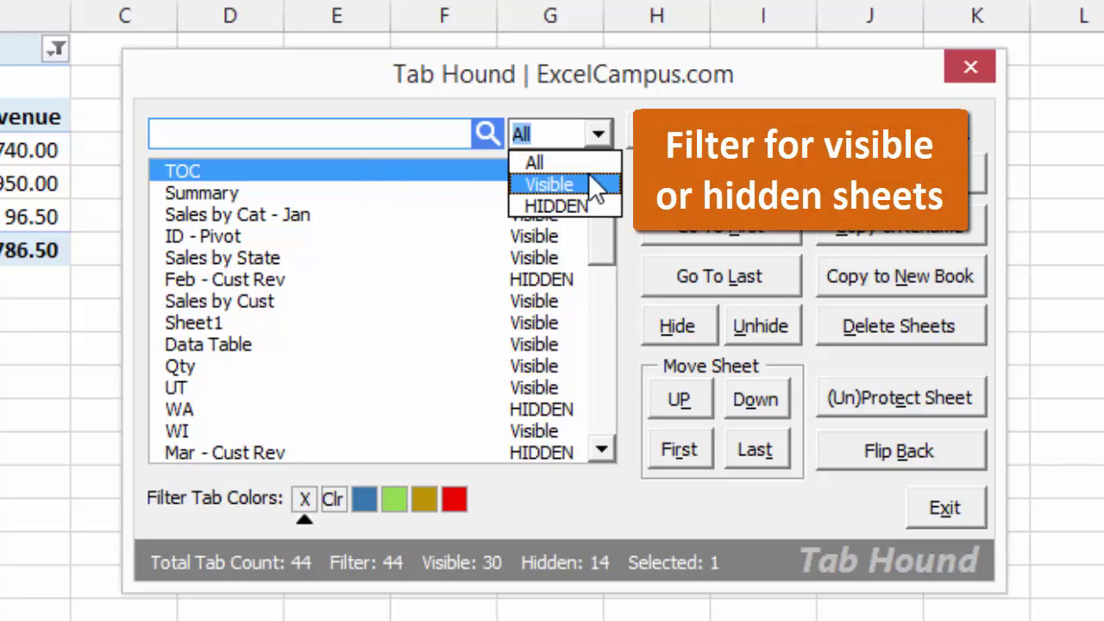
left_click(593, 185)
left_click(597, 134)
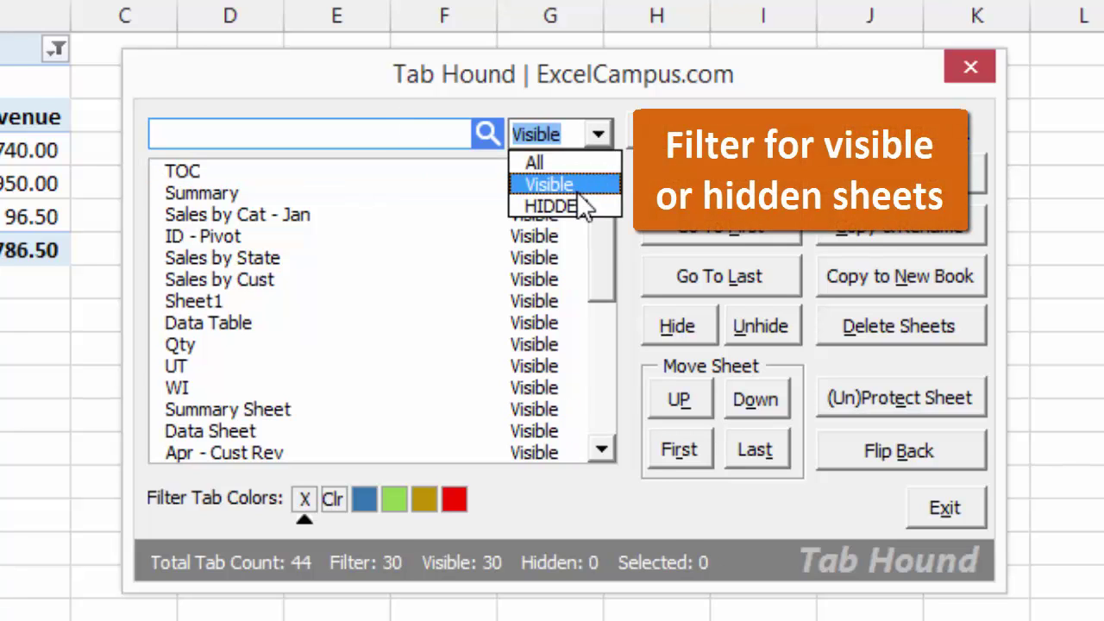
left_click(583, 207)
left_click(599, 137)
left_click(582, 164)
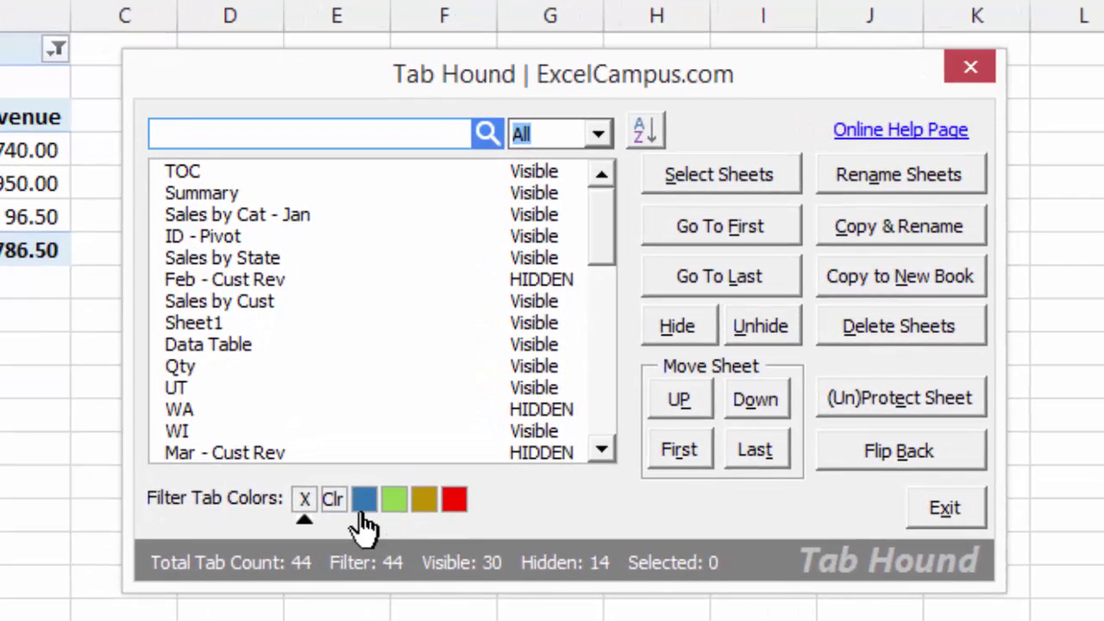
- Filter Tab Hound to green tabs and unhide Jun, Jul and Aug - Cust Rev together
left_click(427, 426)
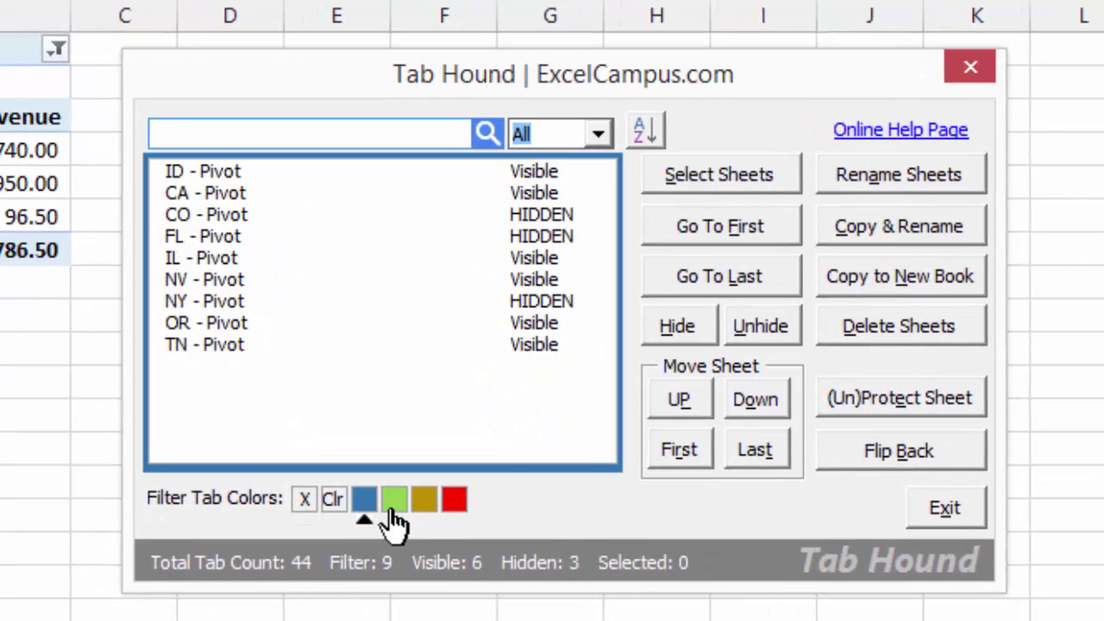
left_click(394, 501)
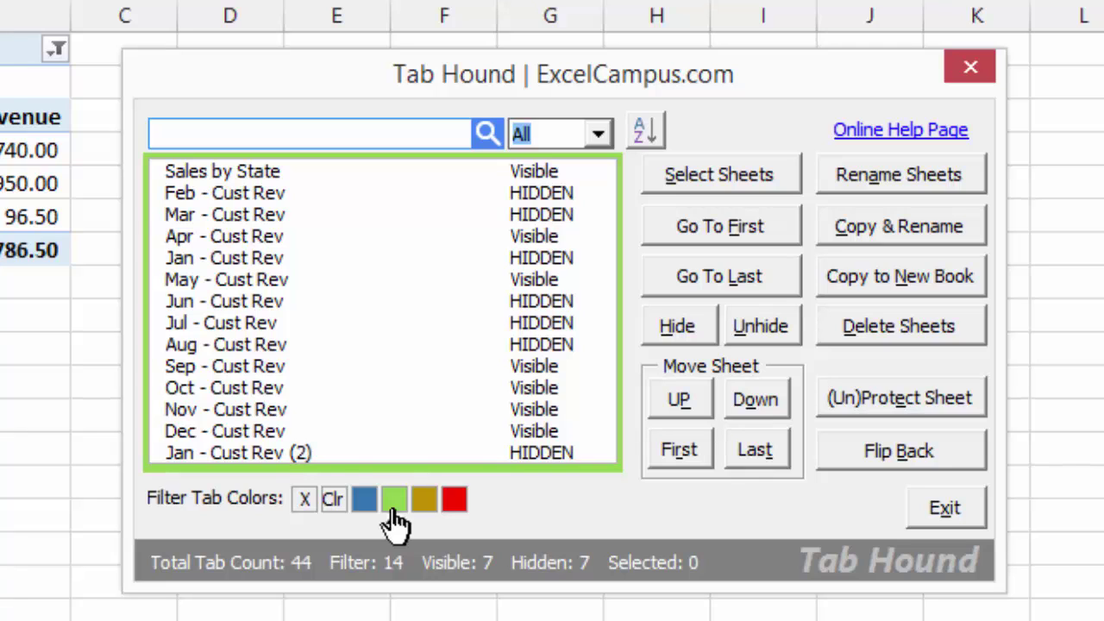
left_click_drag(247, 301, 247, 344)
left_click(755, 324)
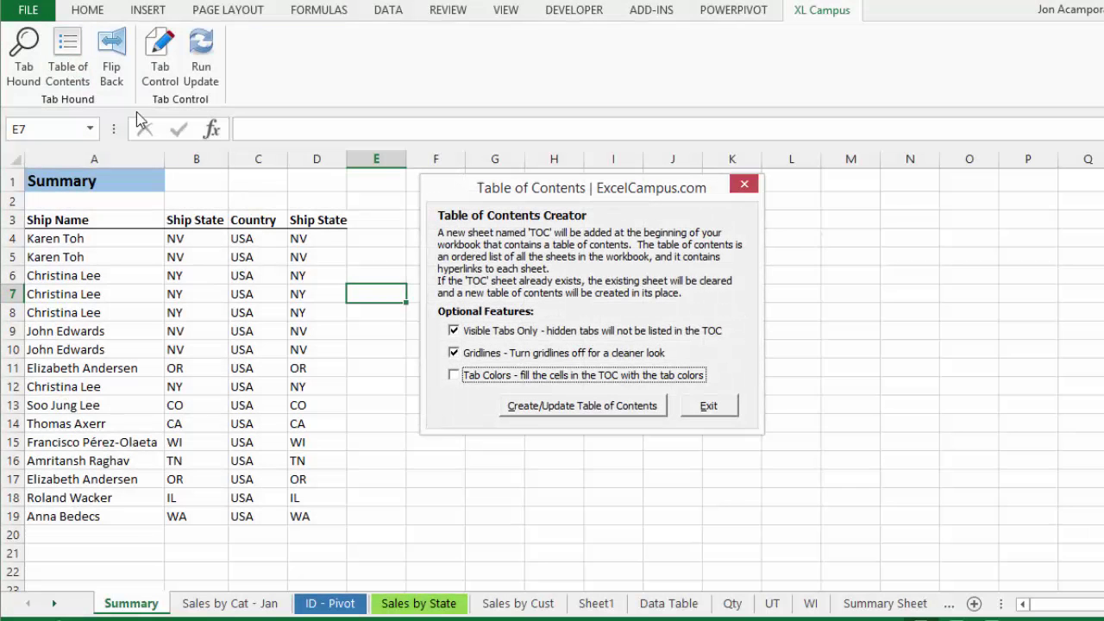
- Run Create/Update Table of Contents to build the TOC sheet and dismiss the completion message
left_click(527, 409)
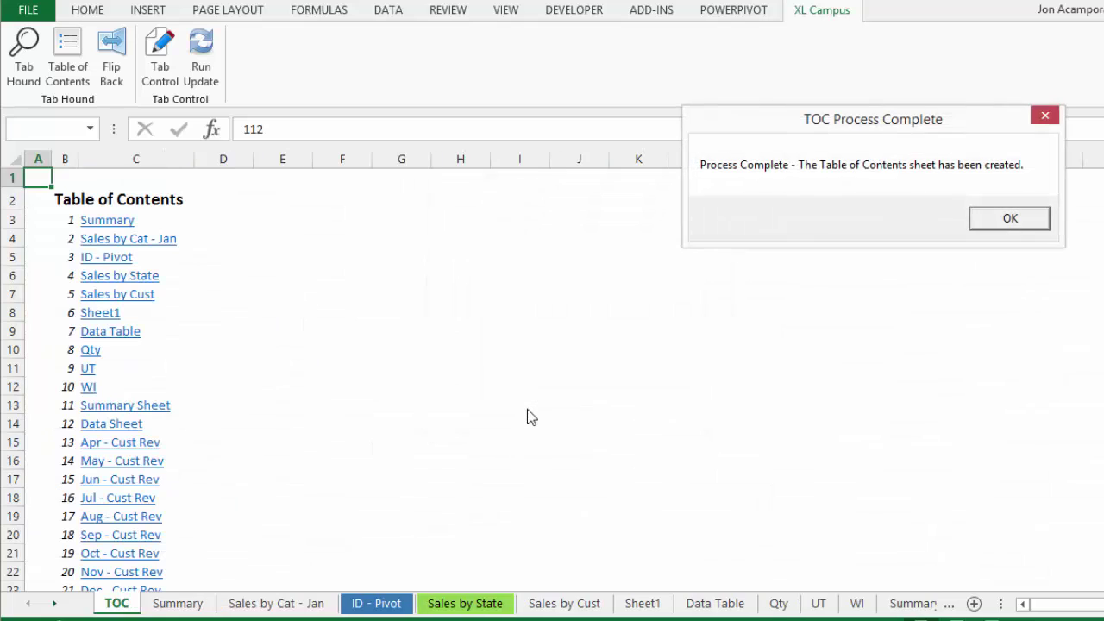
key("Return")
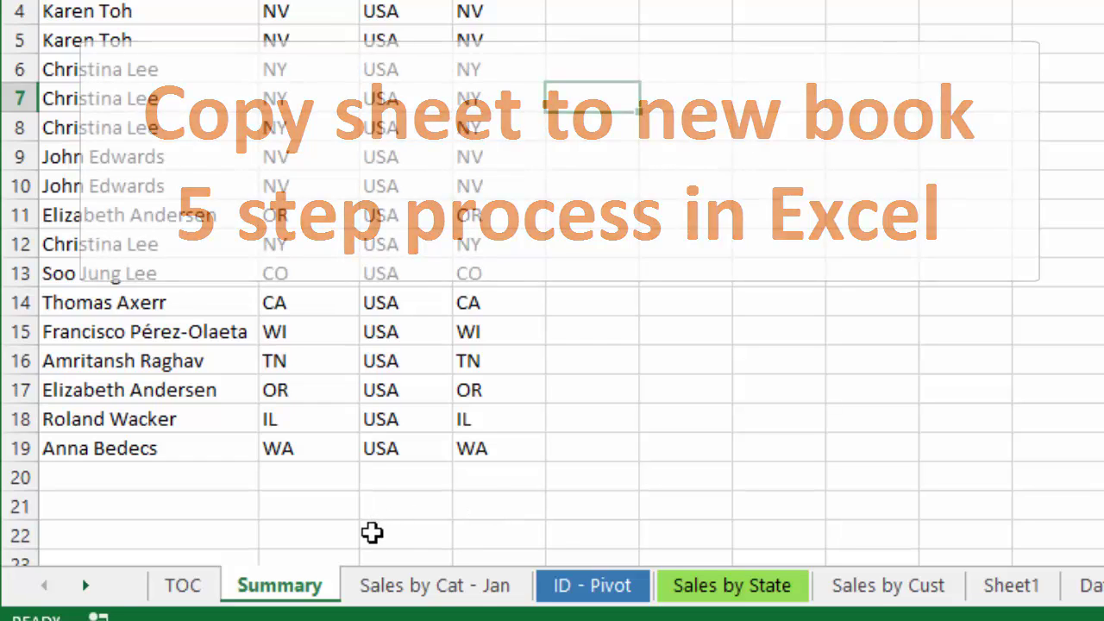
- Copy the Summary sheet to (new book) via Move or Copy with Create a copy ticked
right_click(285, 587)
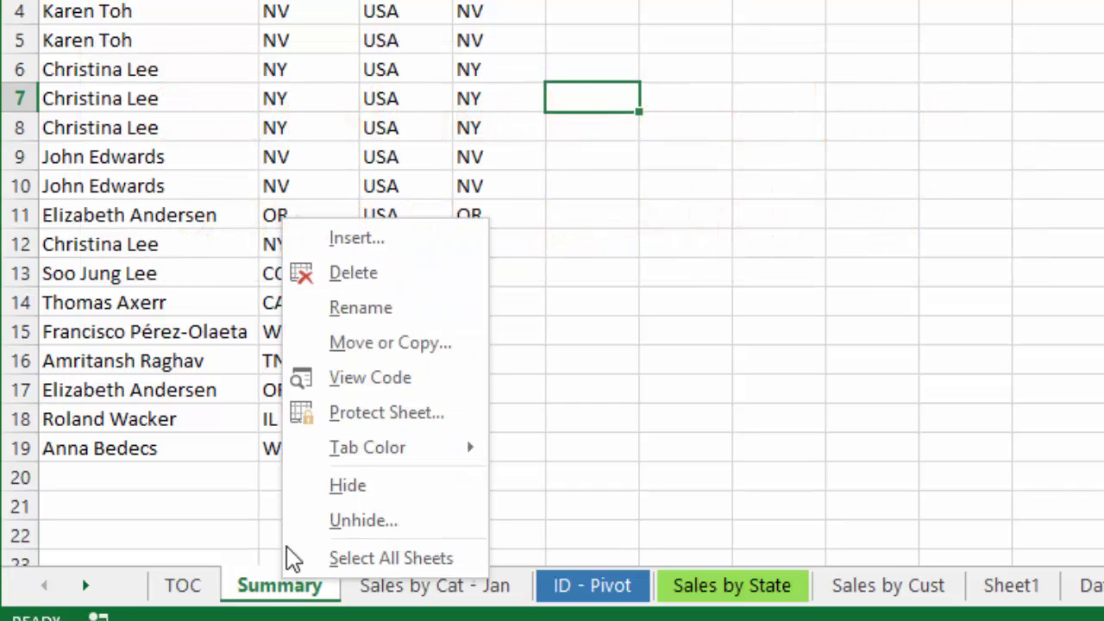
left_click(339, 345)
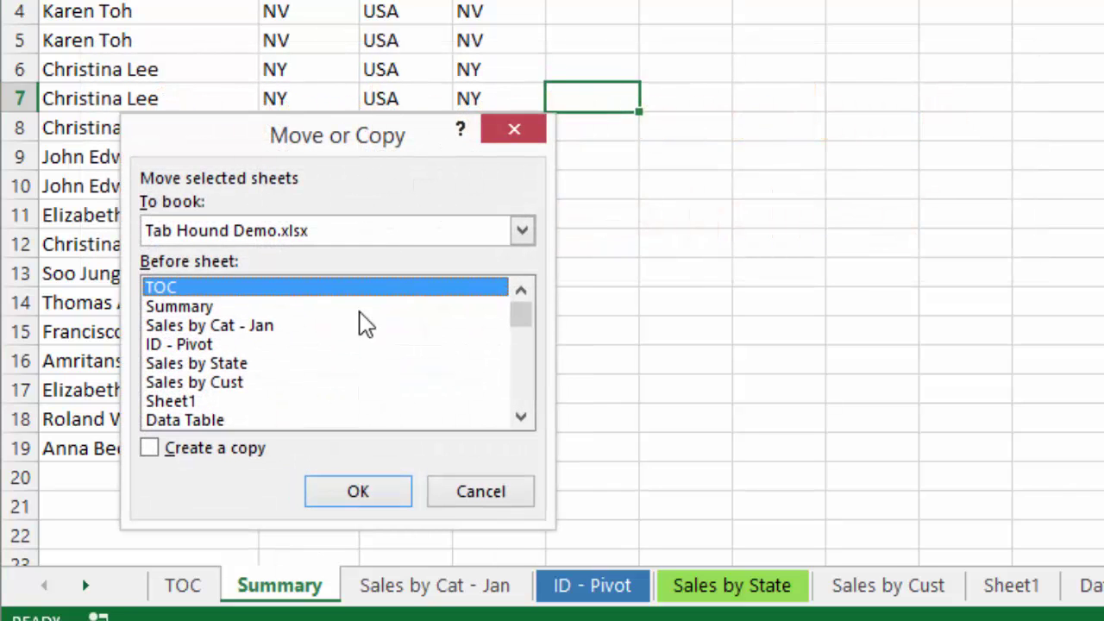
left_click(394, 237)
left_click(321, 256)
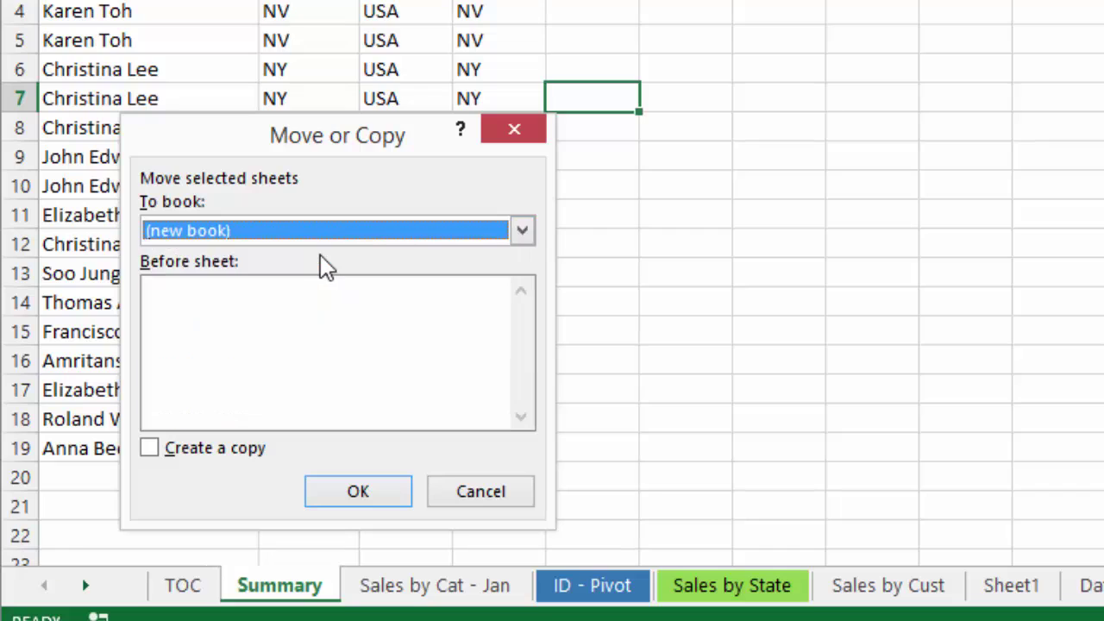
left_click(195, 459)
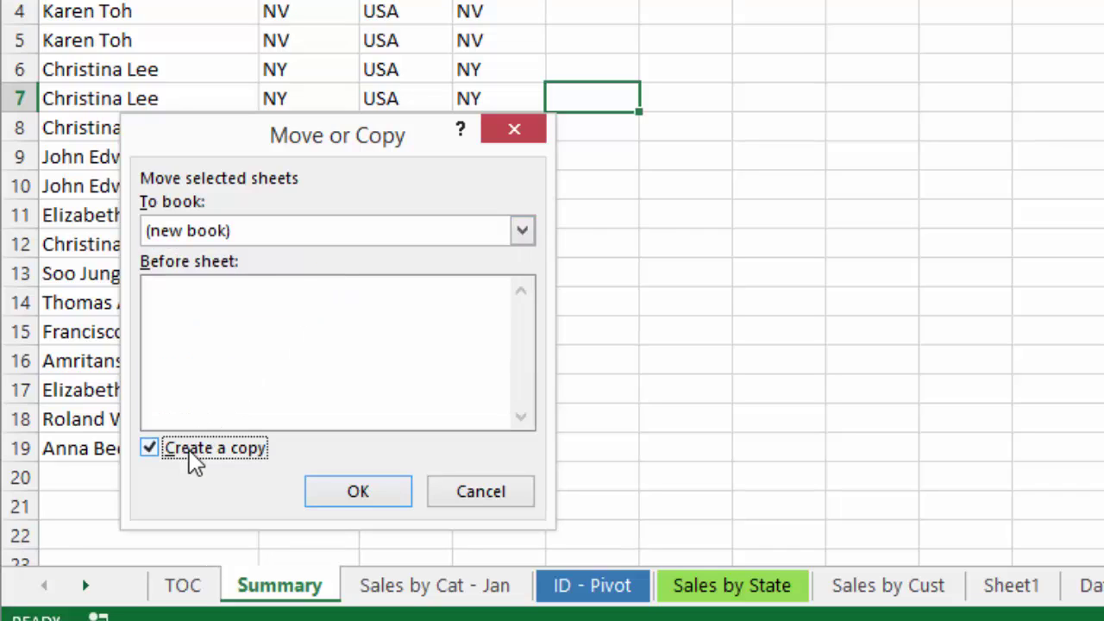
left_click(352, 500)
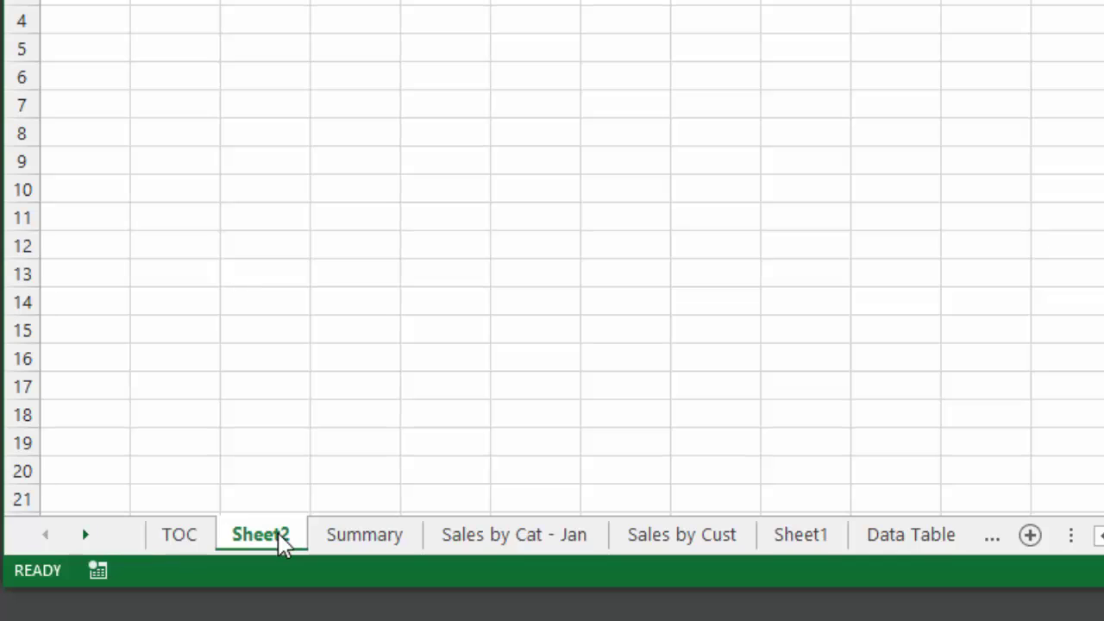
- Copy Sheet2 to a new book via Copy to New Book, then bring up Sheet2's options in the new workbook
right_click(283, 545)
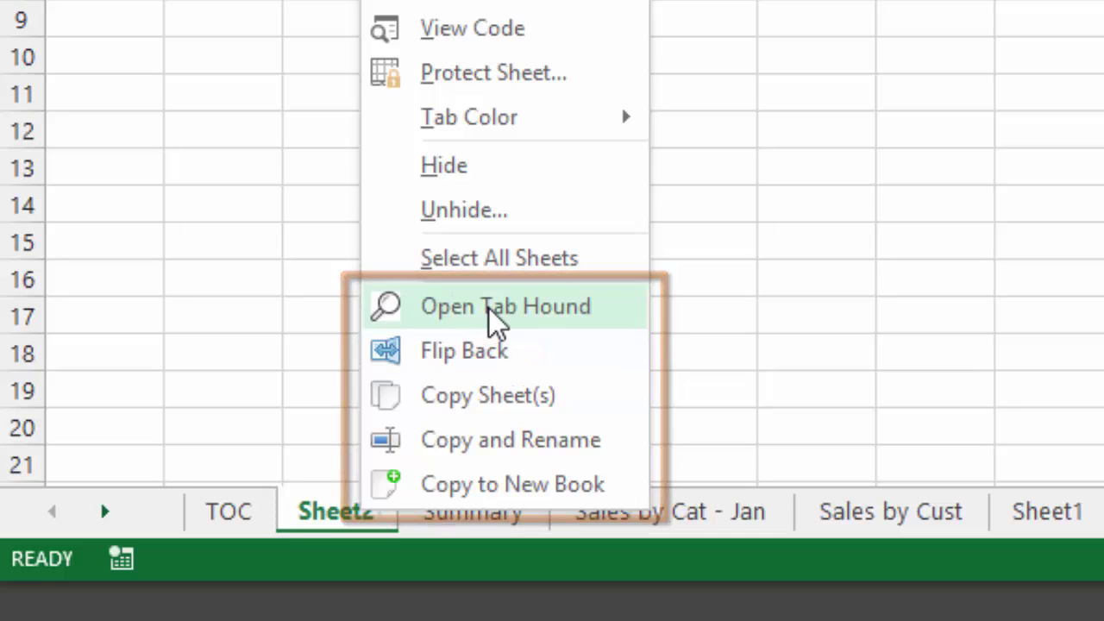
left_click(491, 488)
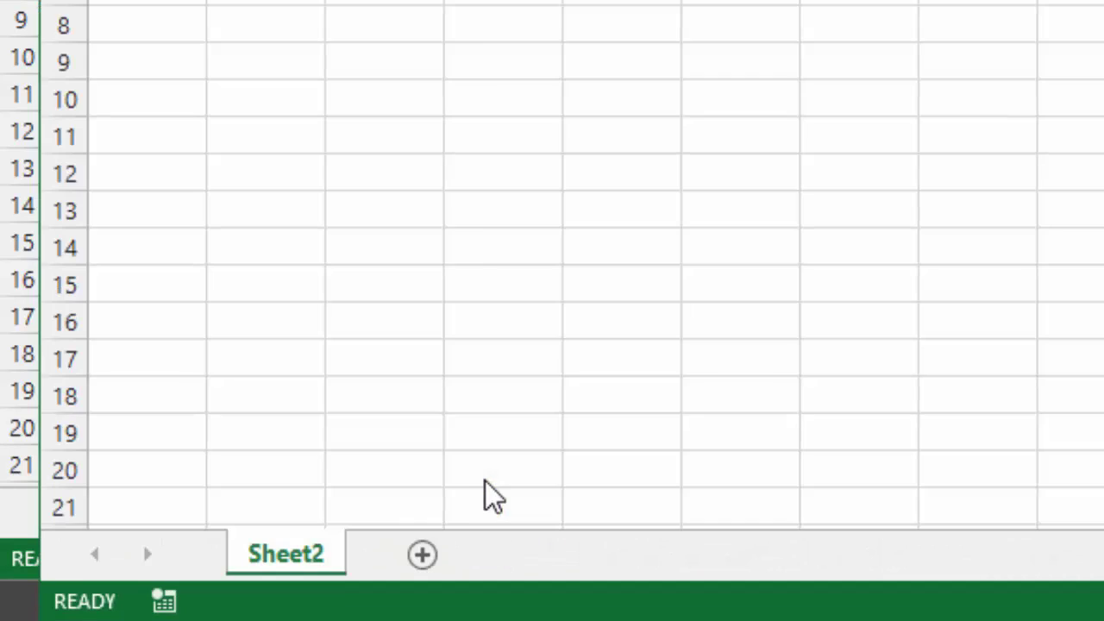
right_click(311, 576)
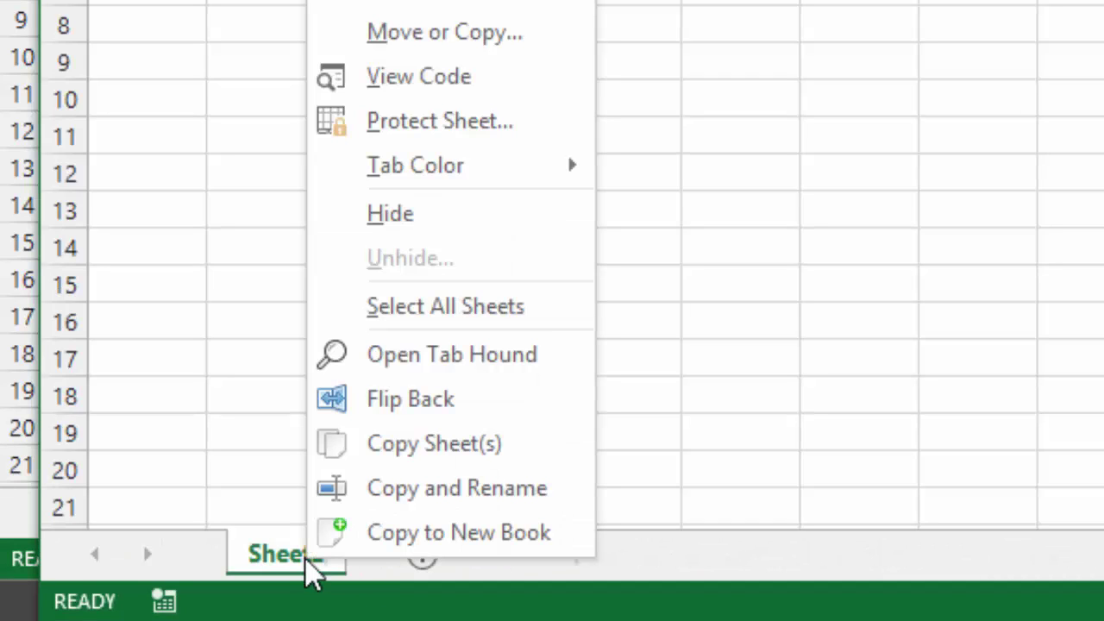